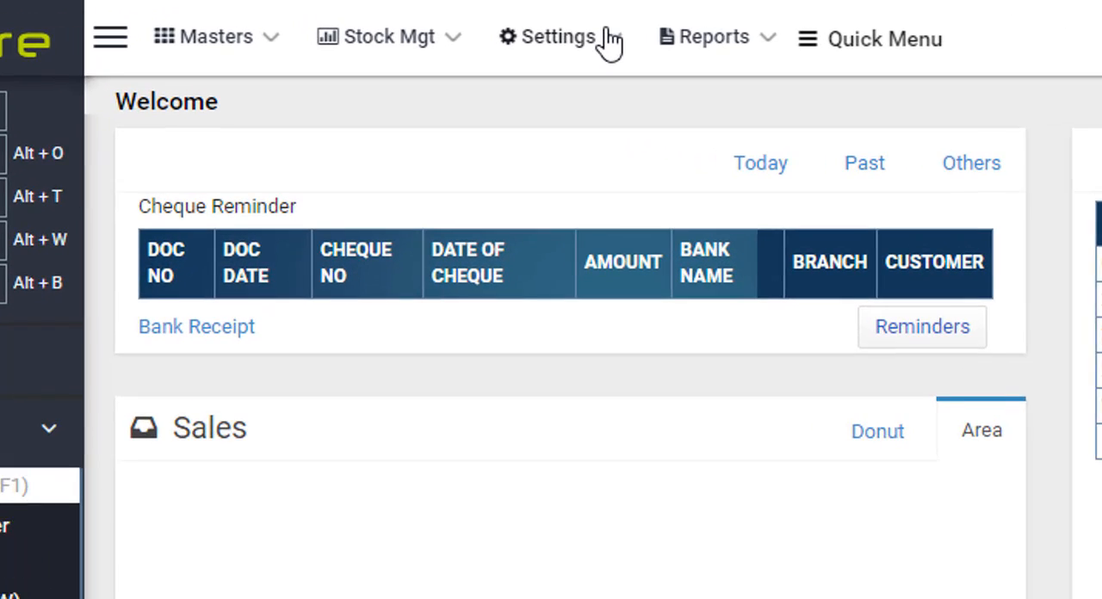
- Open the Quick JV screen from the other settings
left_click(609, 39)
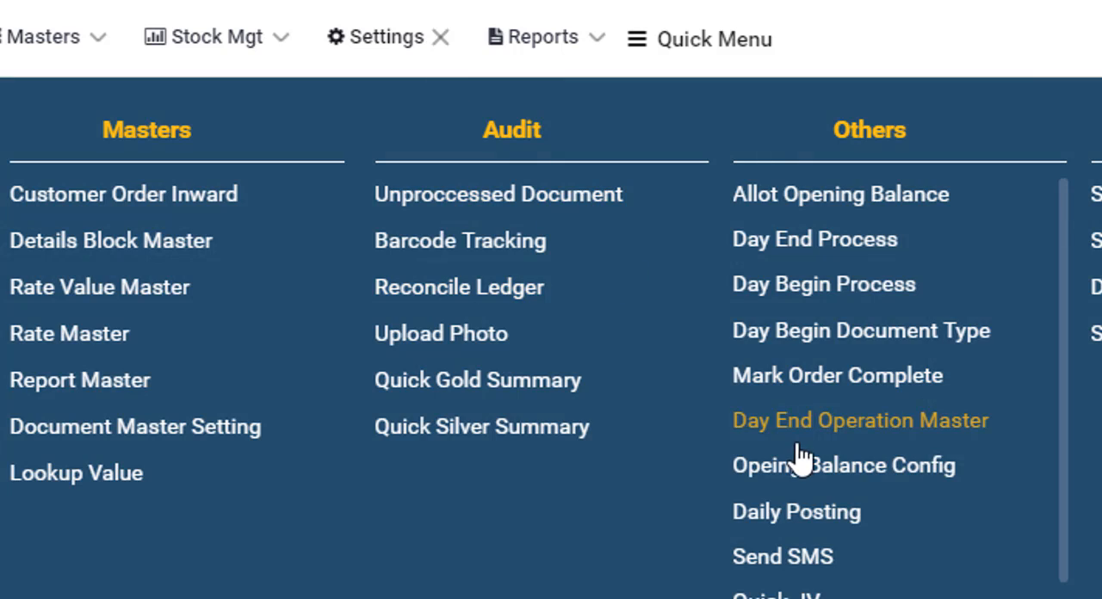
scroll(972, 470, "down", 1)
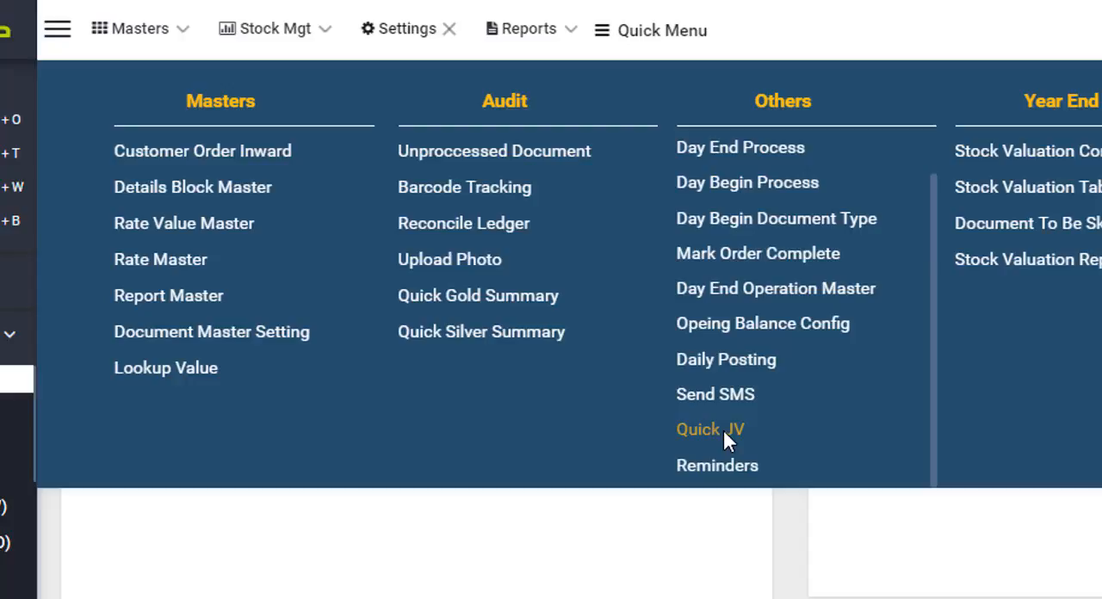
left_click(711, 430)
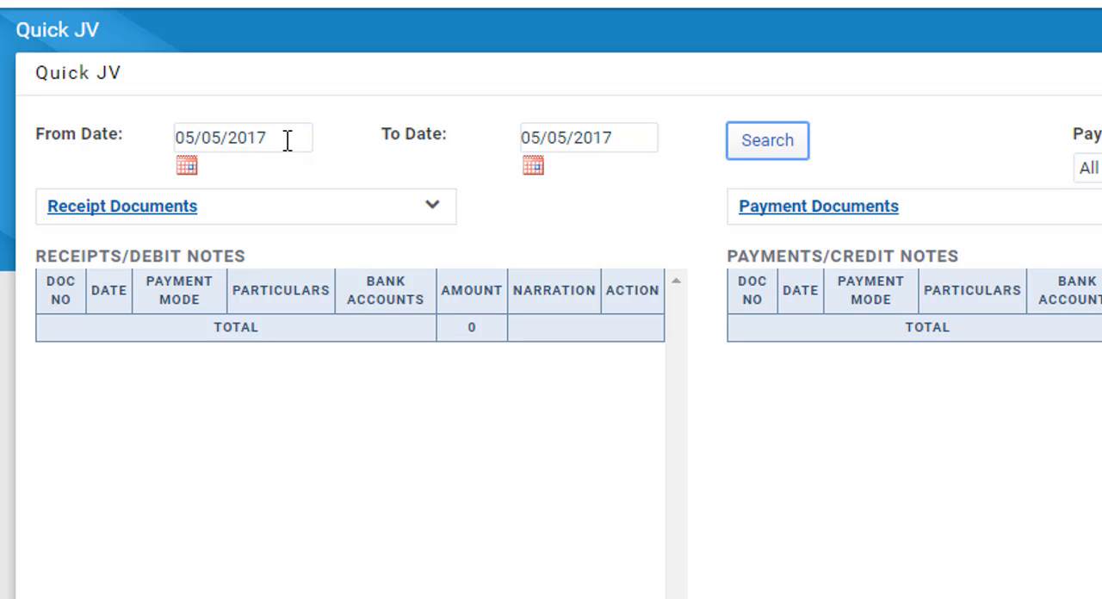
- Start a new Repair Receipt document and select the customer by searching for the customer's name
left_click(433, 210)
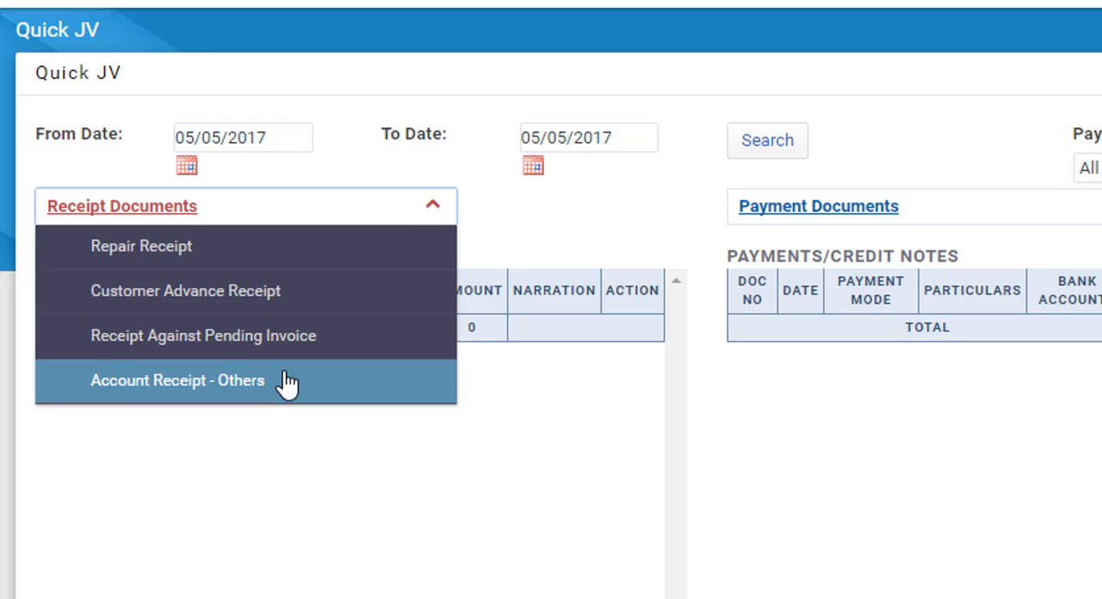
left_click(256, 250)
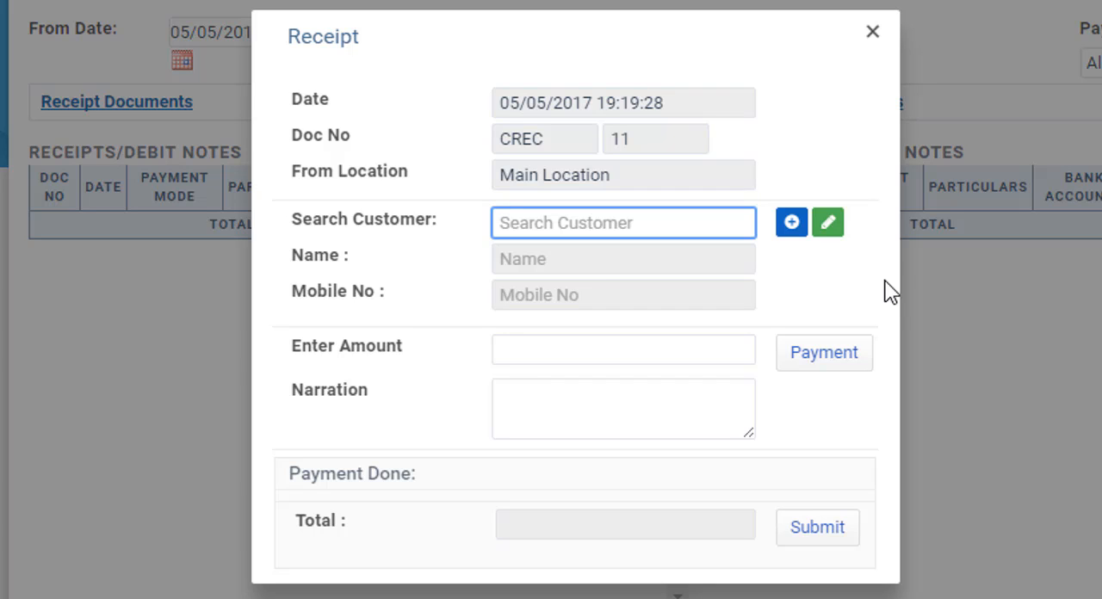
type("Atul")
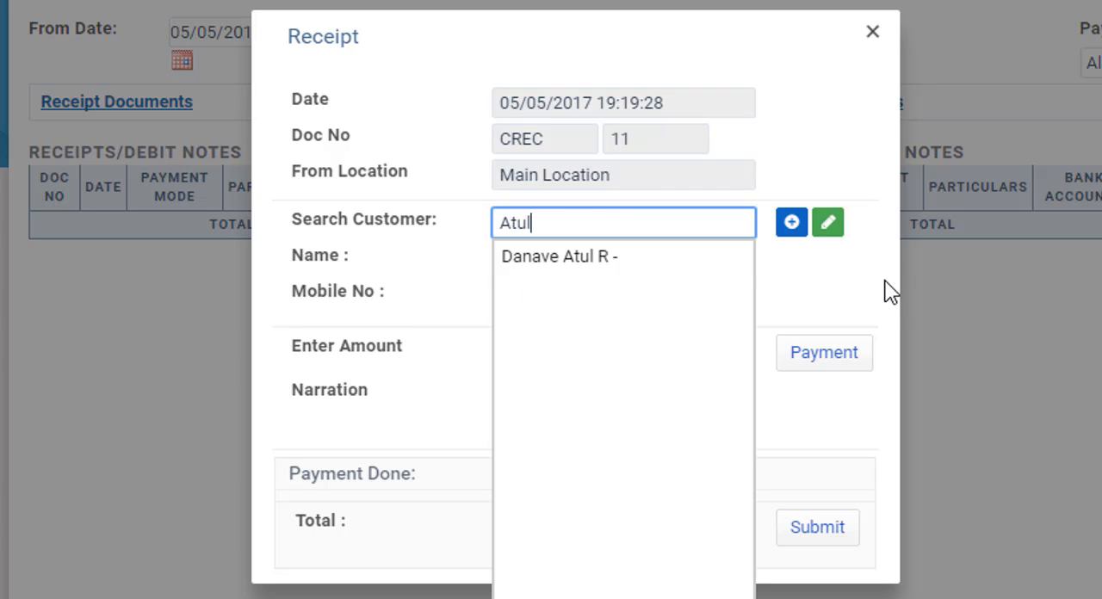
key("Down")
key("Return")
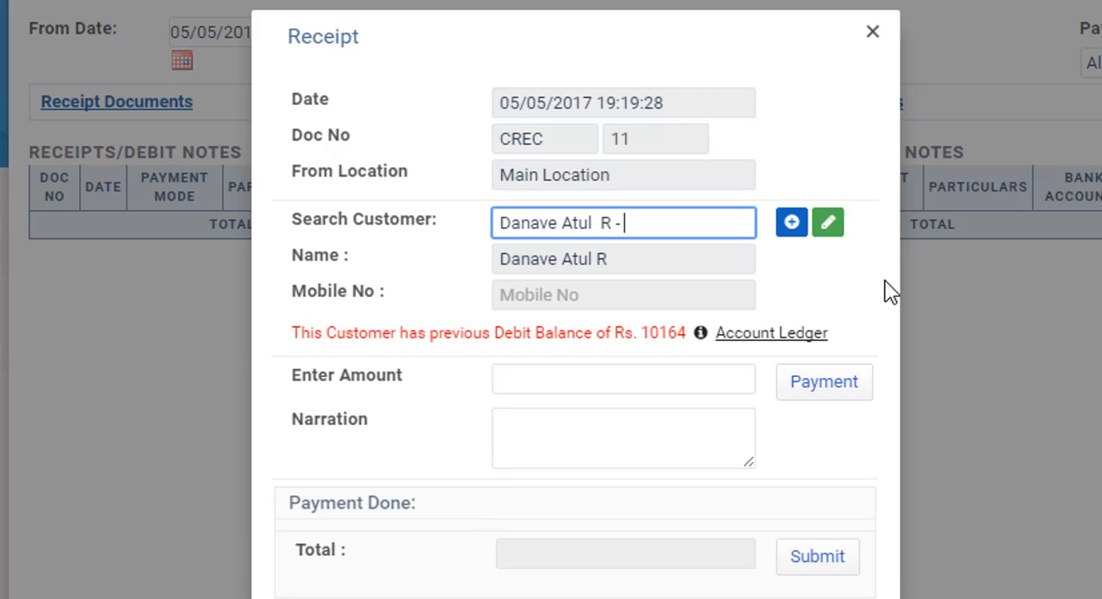
- Enter 100 as the amount of the repair receipt
key("Tab")
key("Tab")
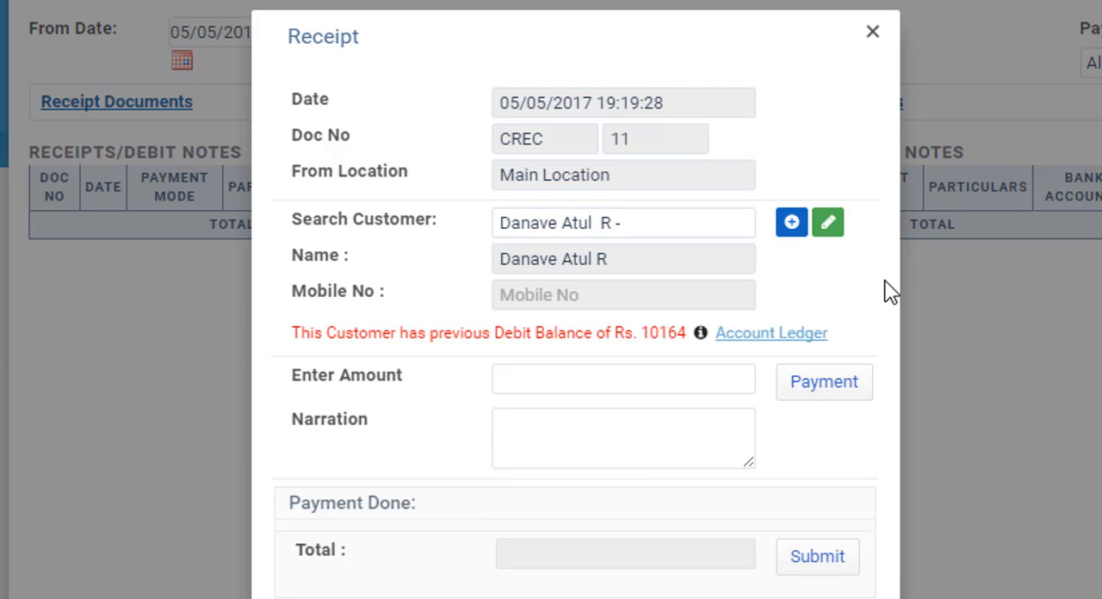
key("Tab")
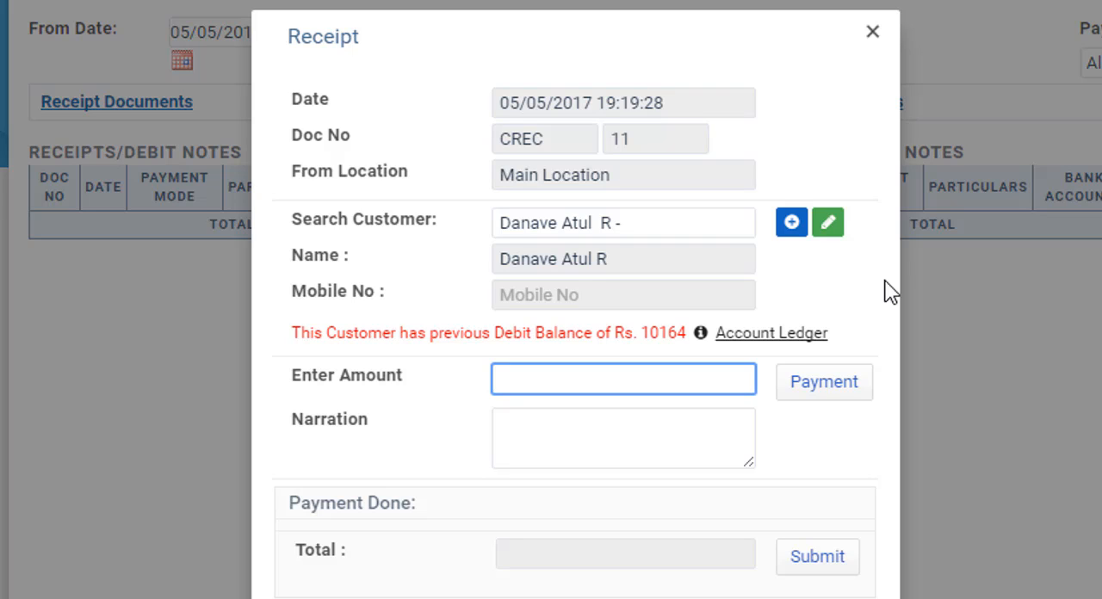
type("1")
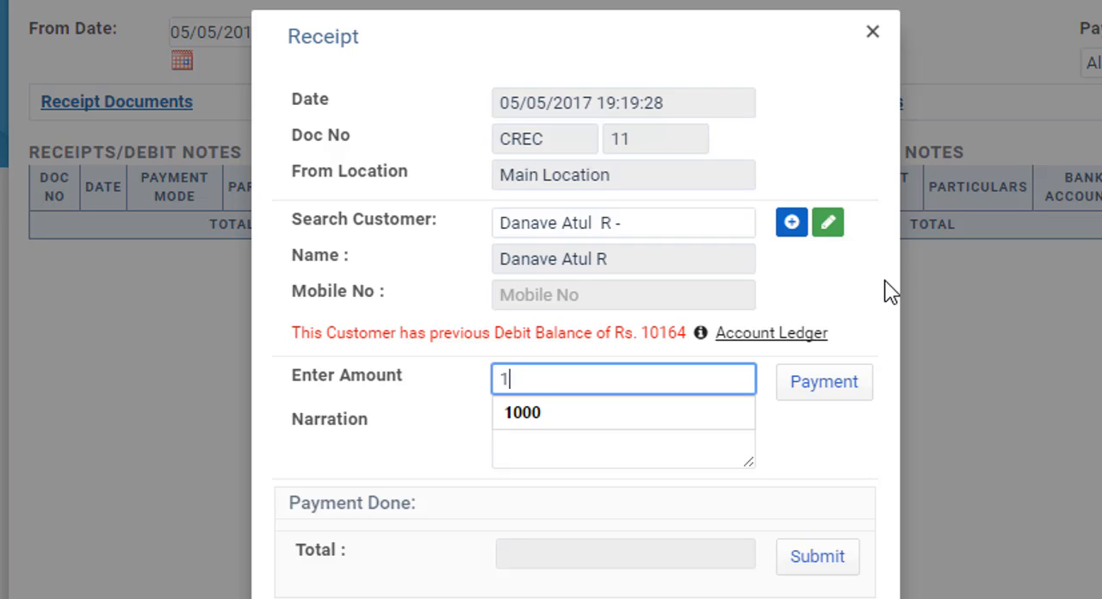
type("00")
- Add a Cash payment of 100 to the repair receipt and finish the payment entry
key("Tab")
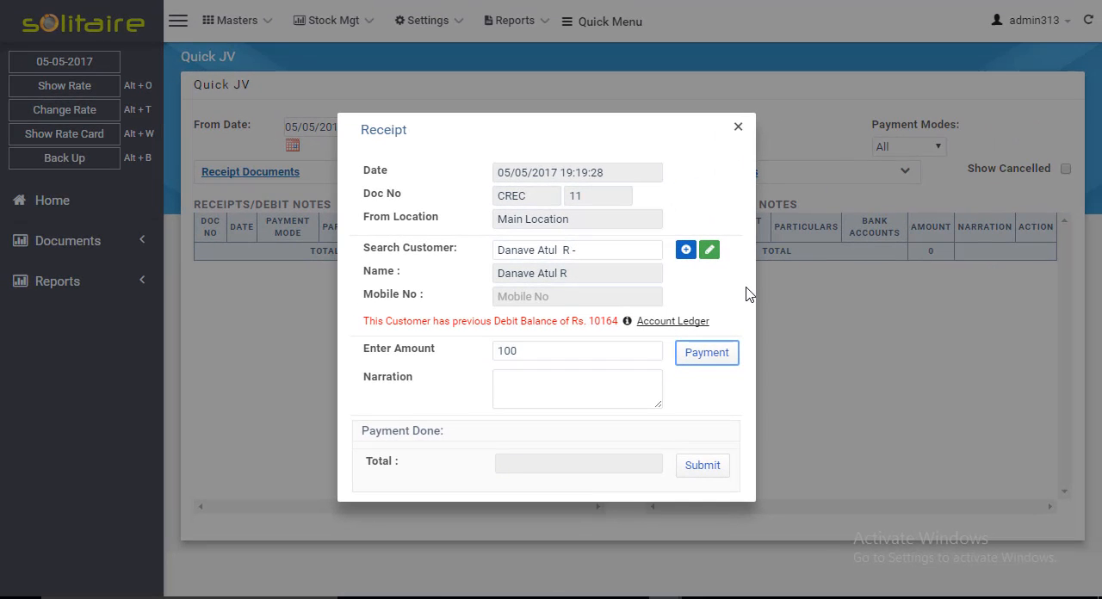
key("Return")
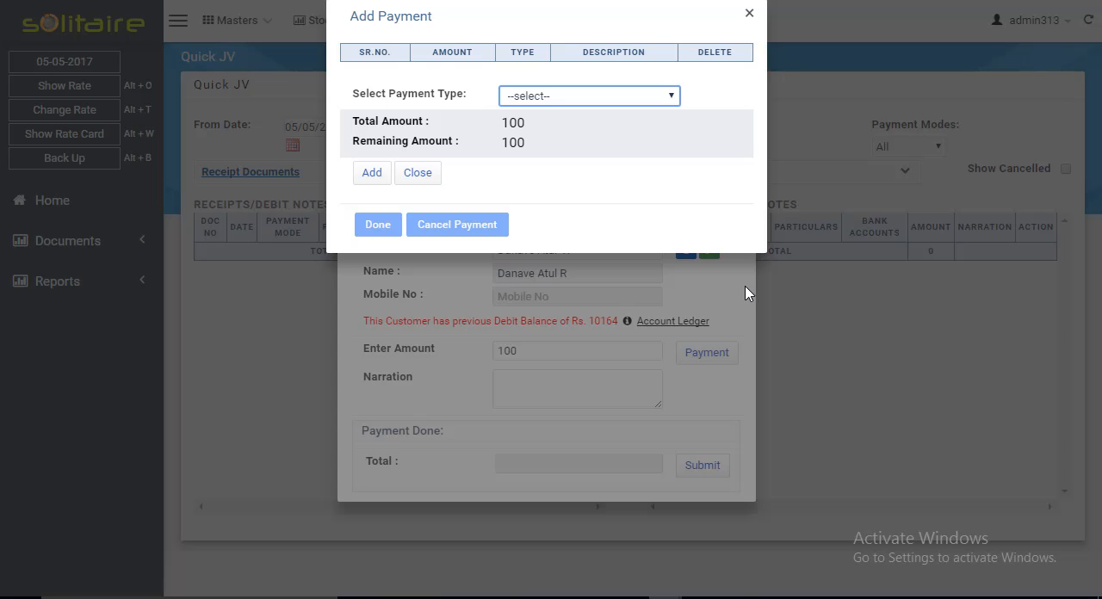
left_click(644, 98)
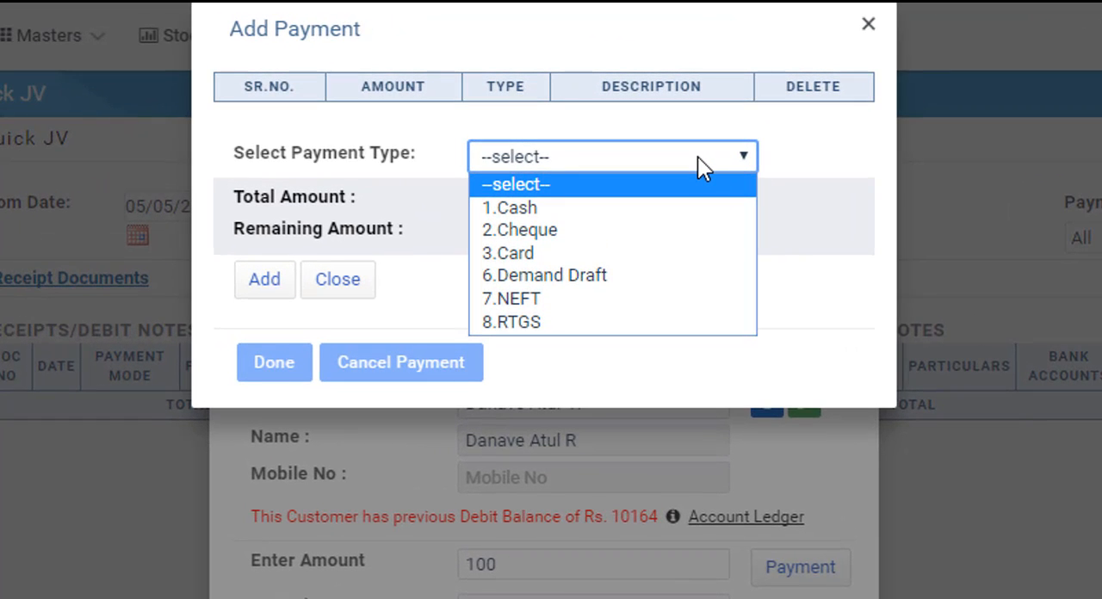
left_click(594, 213)
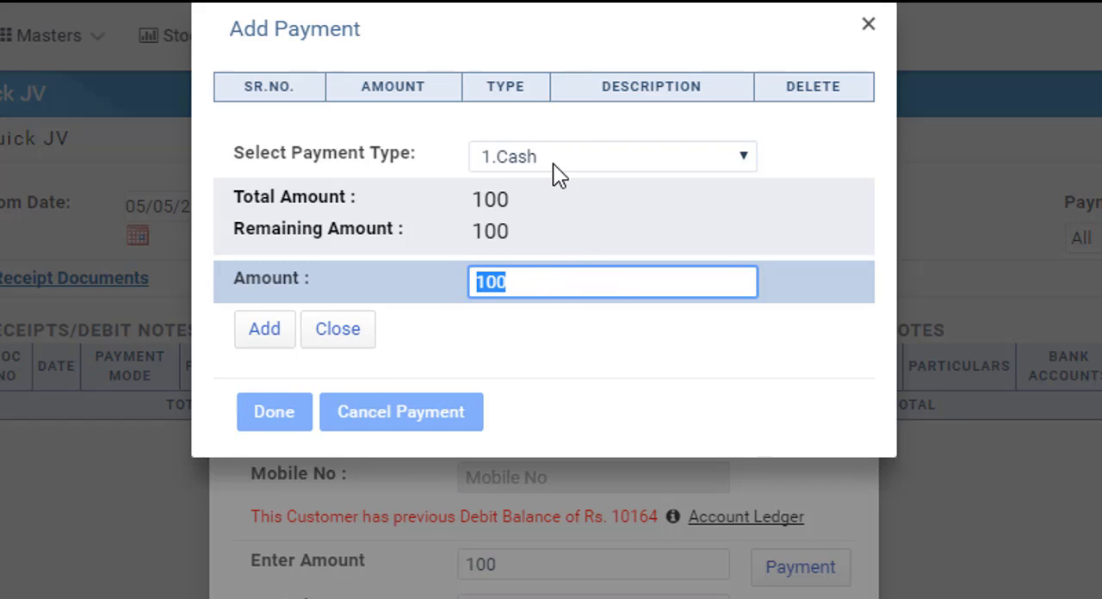
left_click(265, 332)
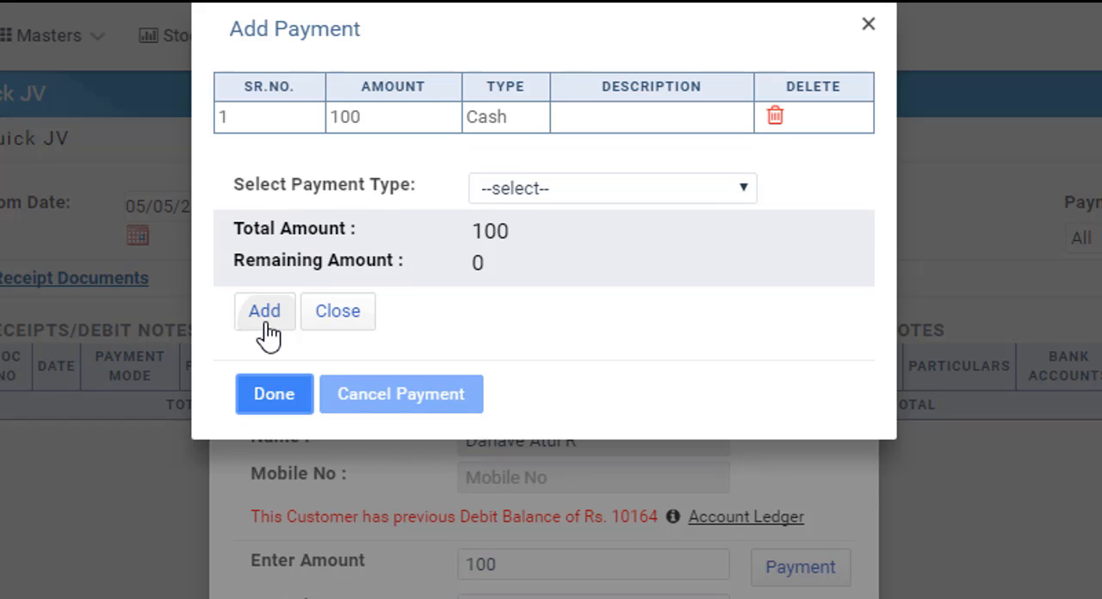
left_click(274, 396)
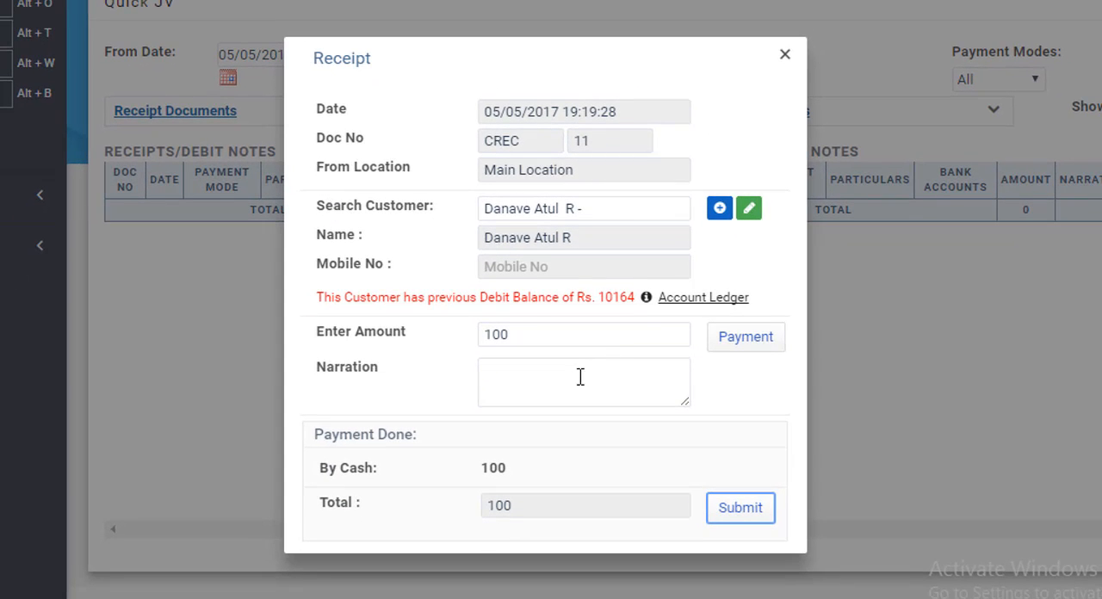
- Enter the narration "Repair of Angathi" and submit the repair receipt
left_click(570, 379)
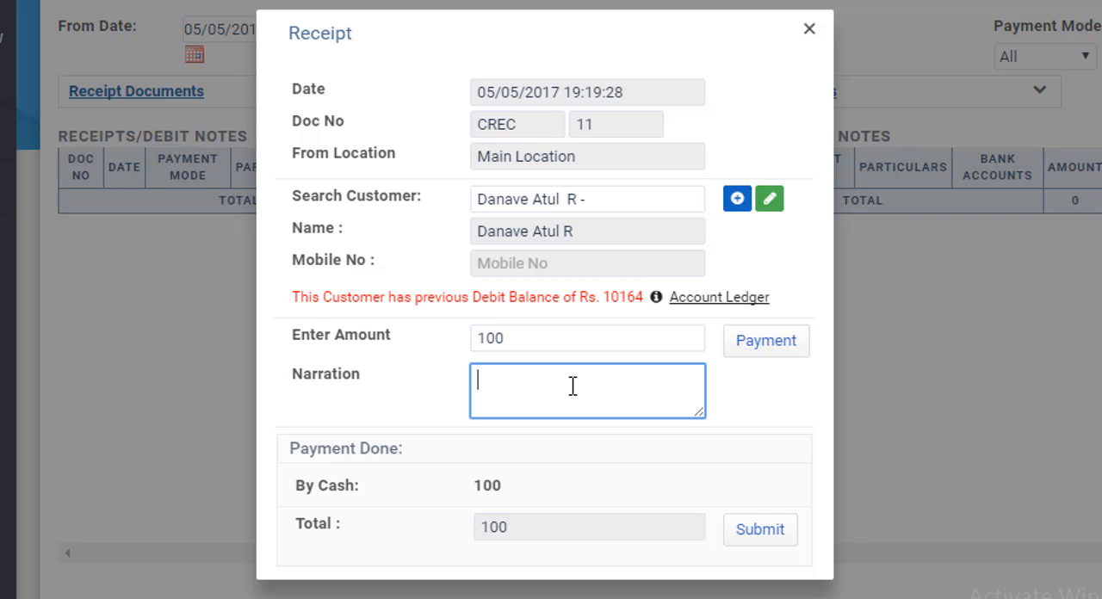
type("Rapair")
key("BackSpace")
key("BackSpace")
type("air of An")
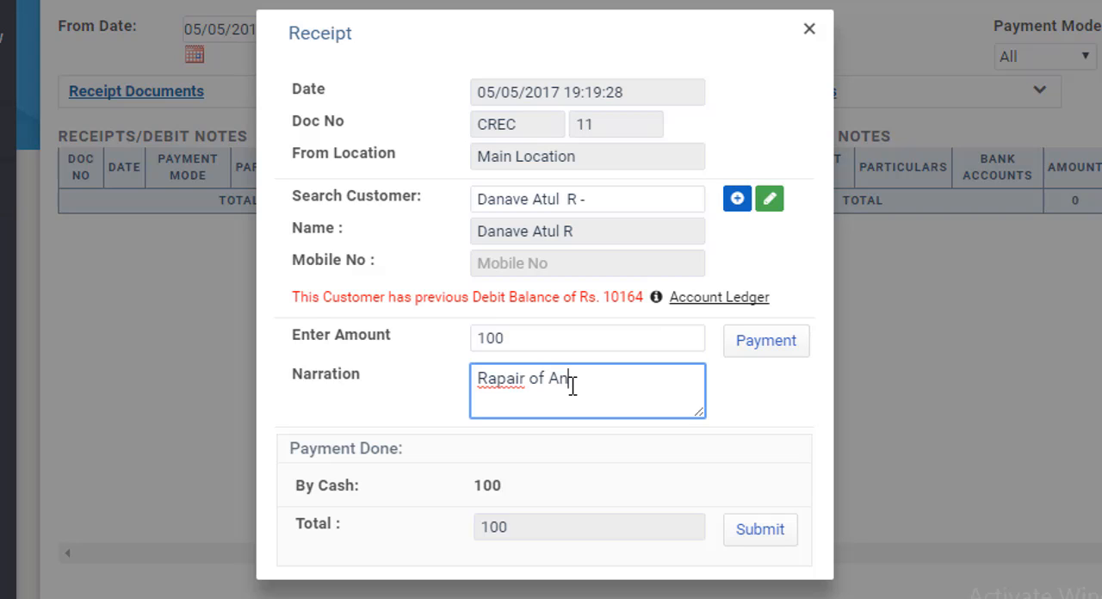
type("gathi")
key("Tab")
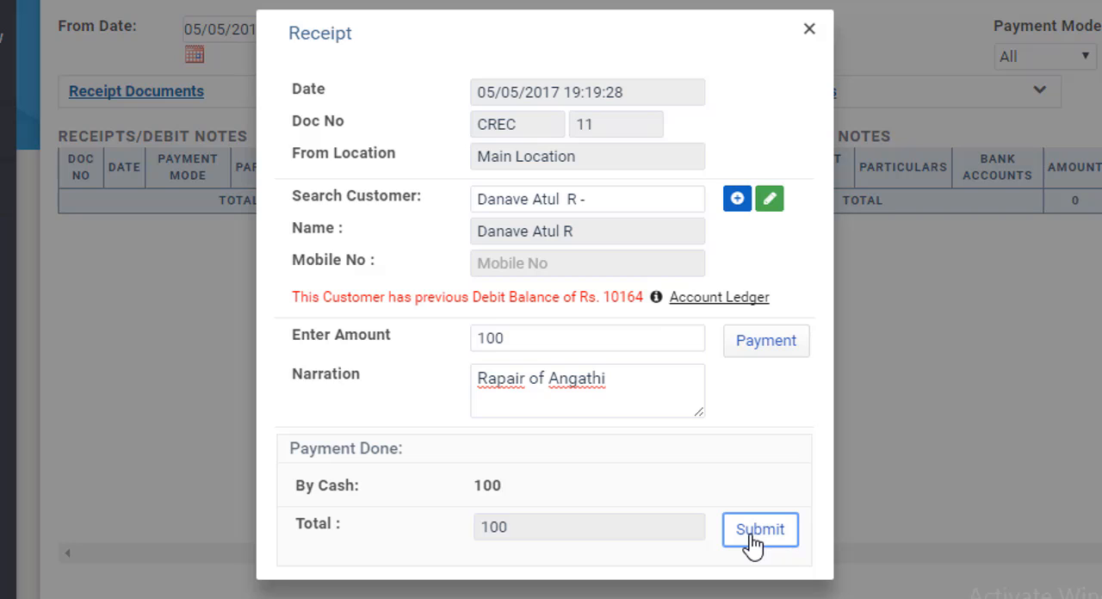
left_click(492, 382)
key("BackSpace")
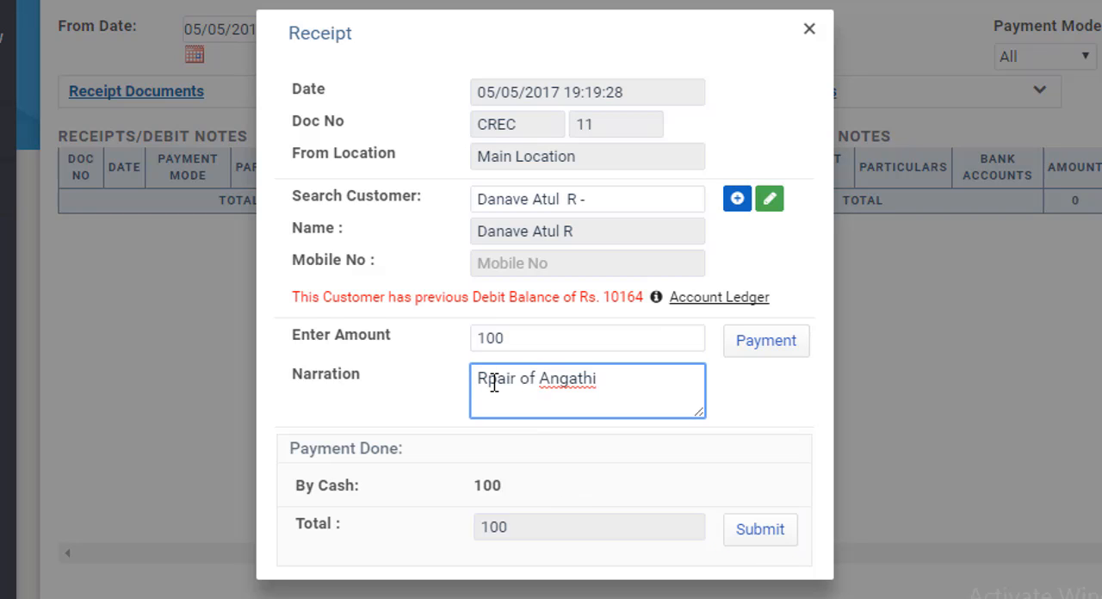
type("e")
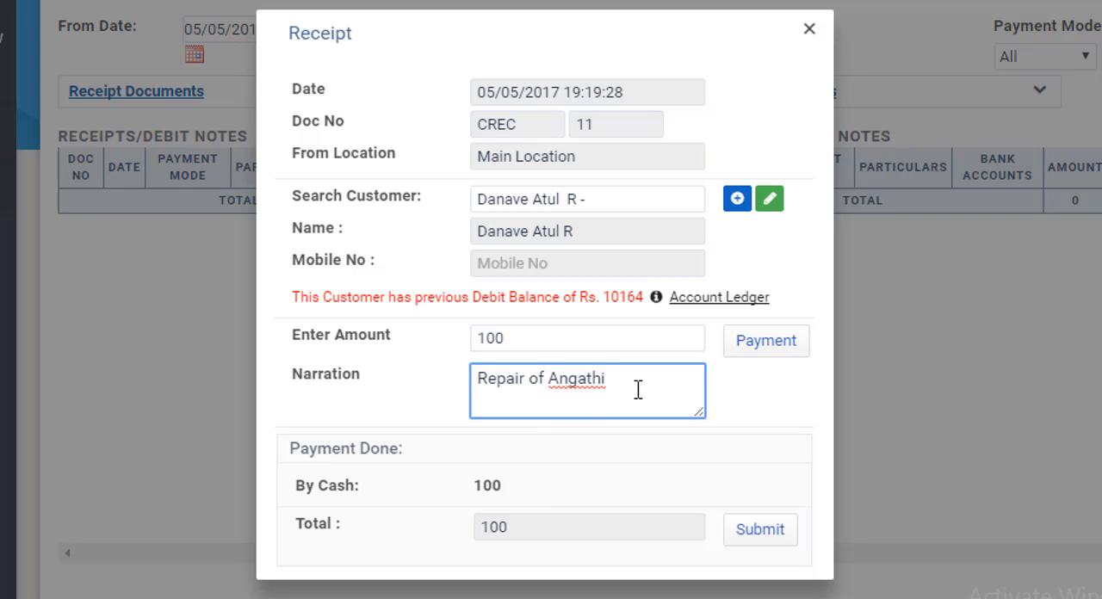
left_click(745, 538)
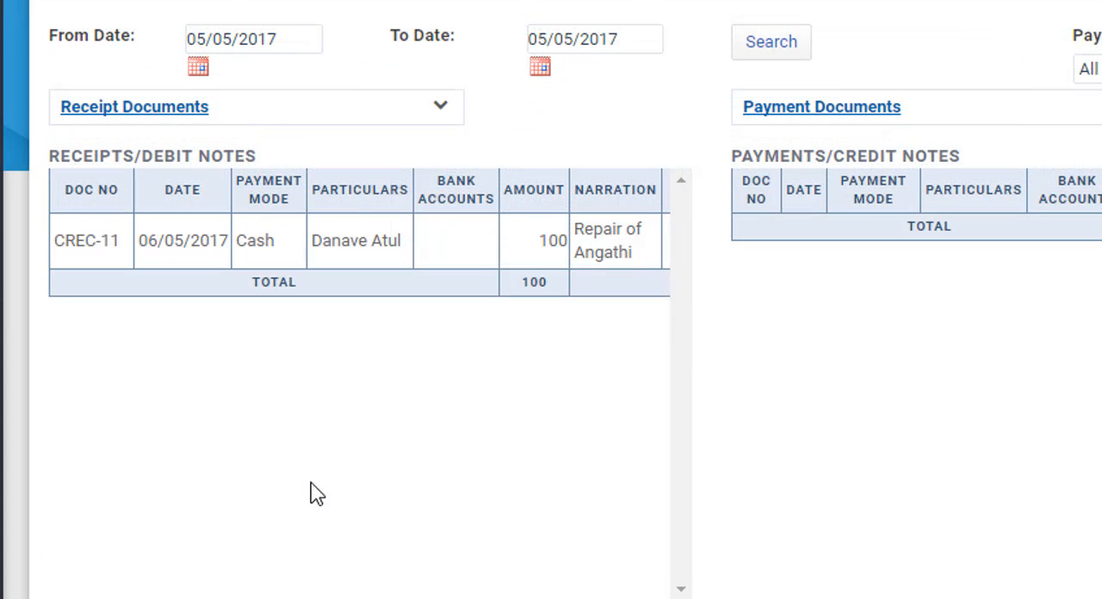
- Open the printable receipt voucher for the submitted repair receipt and look through its copies
double_click(97, 239)
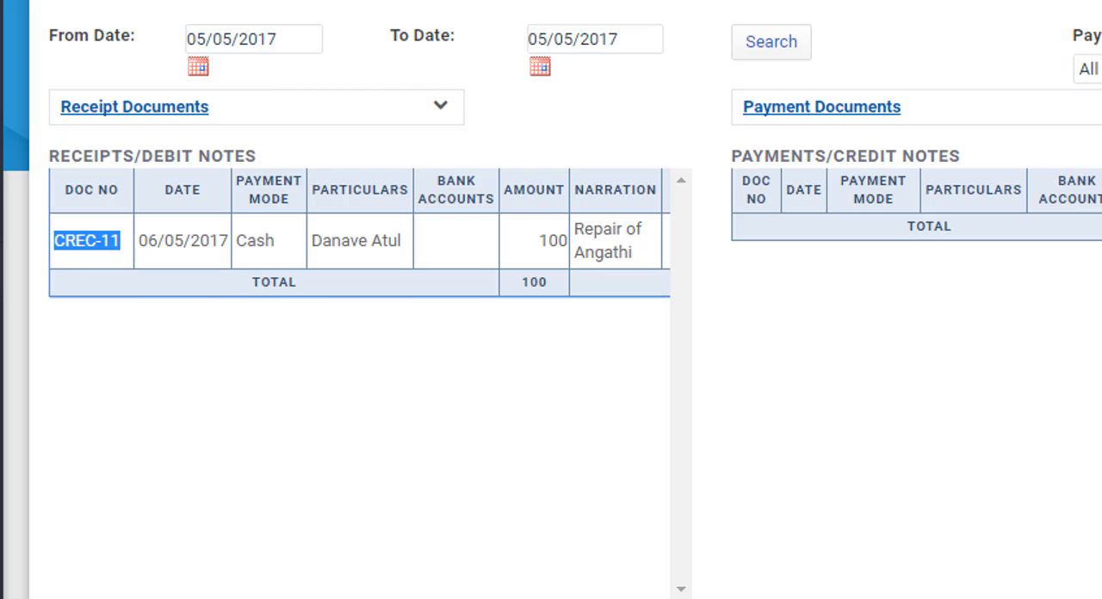
scroll(360, 241, "right", 1)
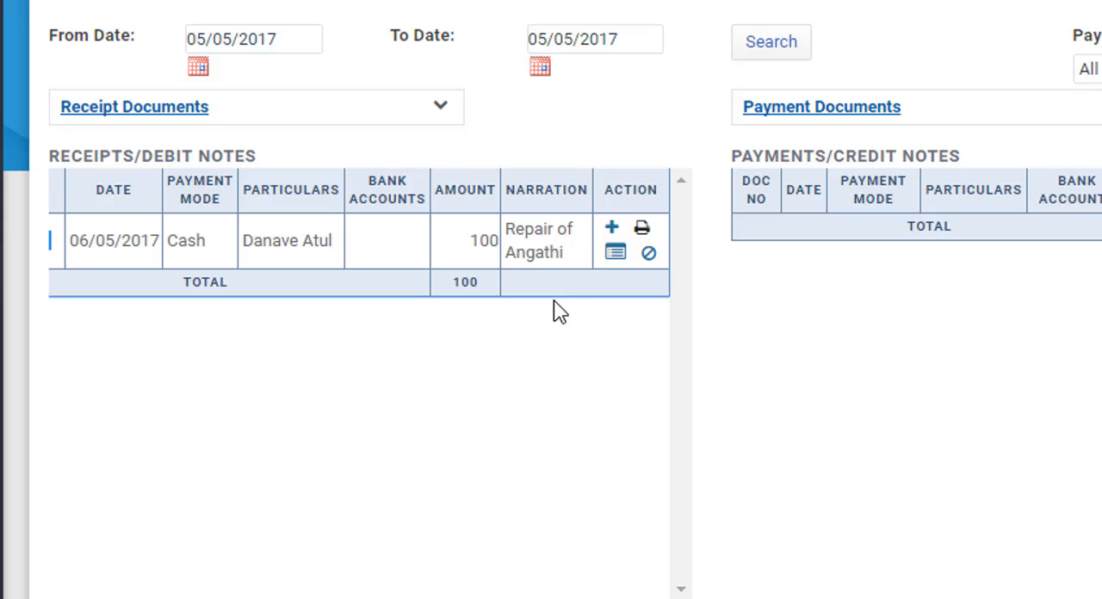
left_click(643, 231)
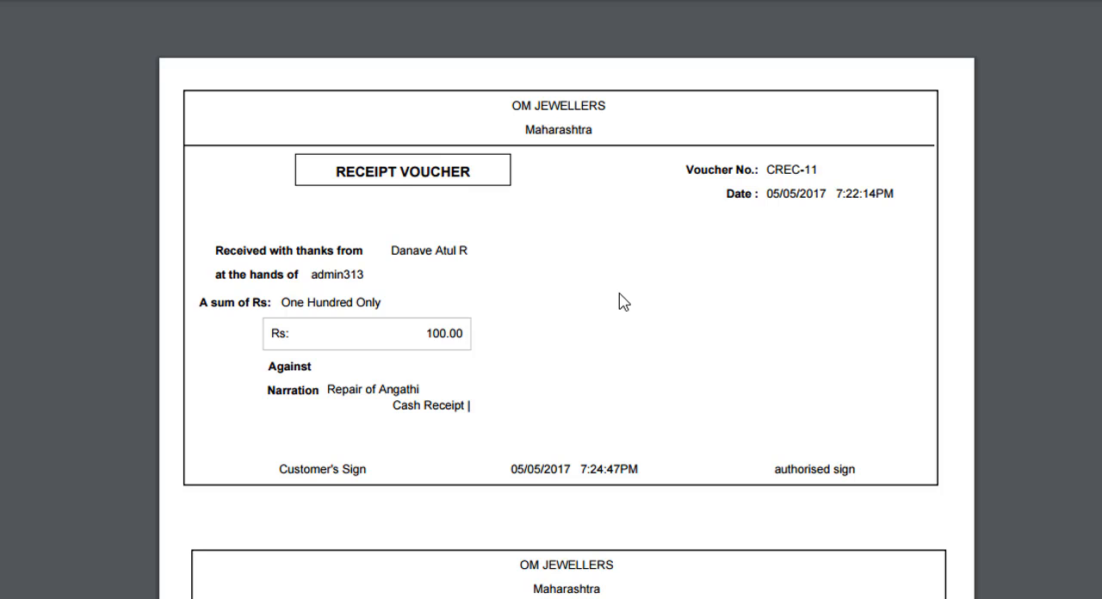
scroll(624, 303, "down", 2)
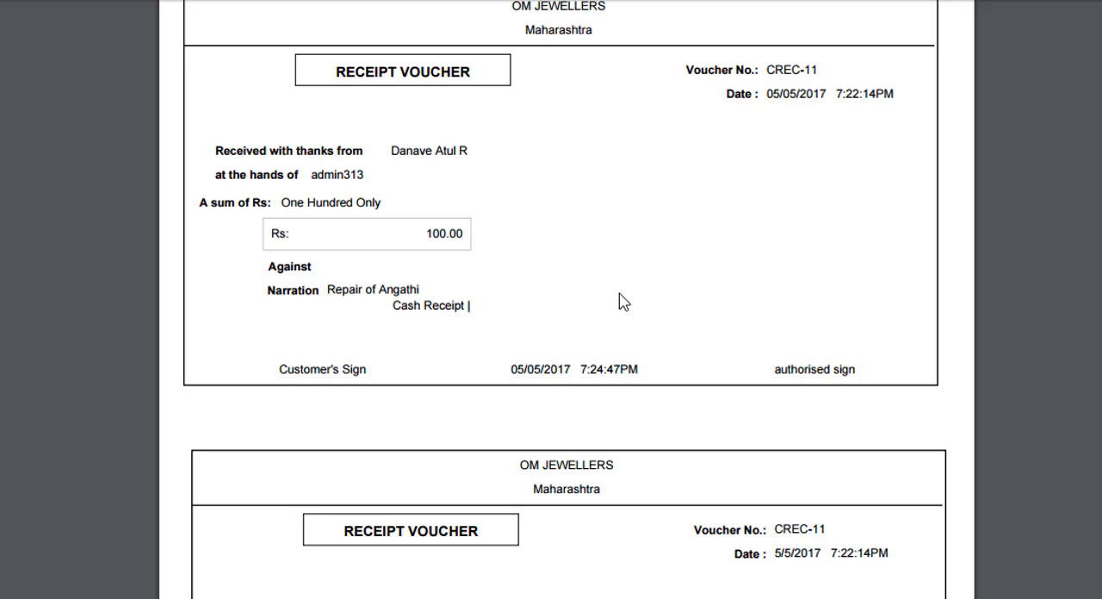
scroll(603, 301, "up", 2)
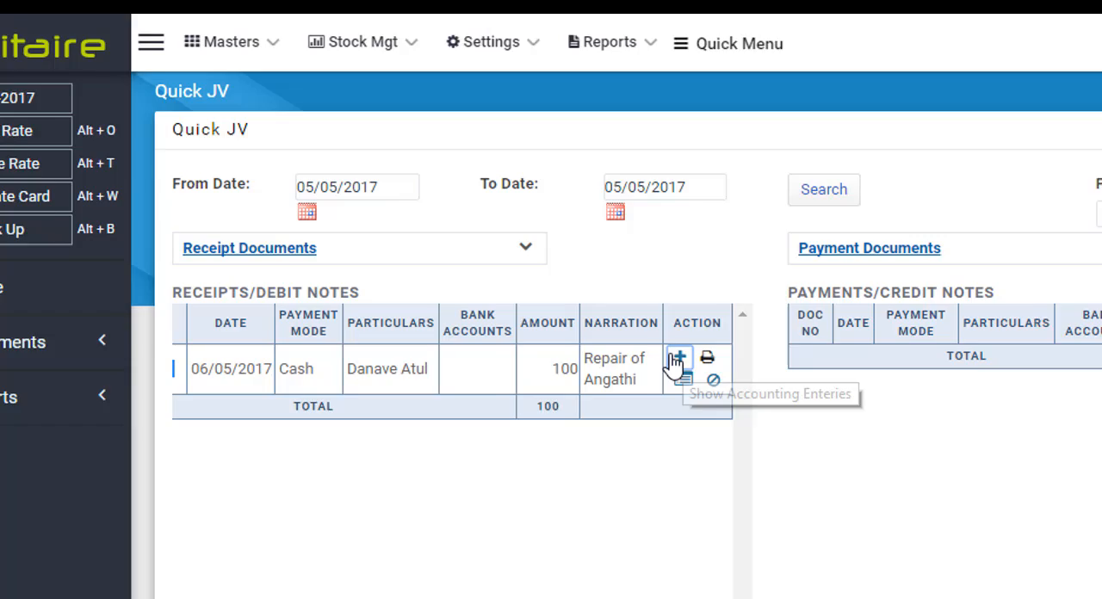
- View the repair receipt's accounting entries and its full journal voucher document, returning to Quick JV
left_click(849, 362)
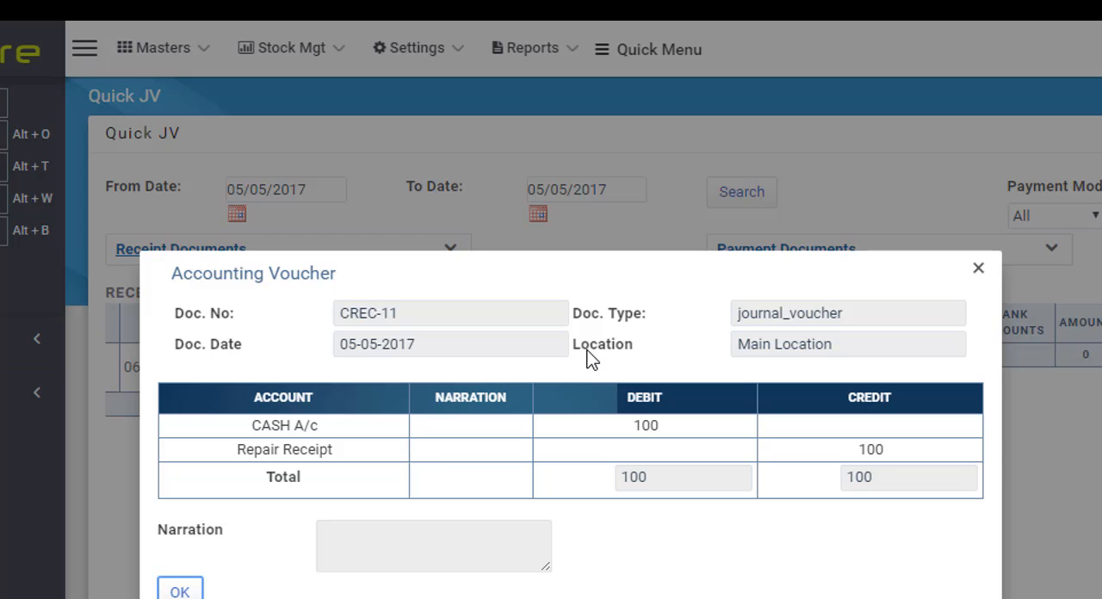
key("Escape")
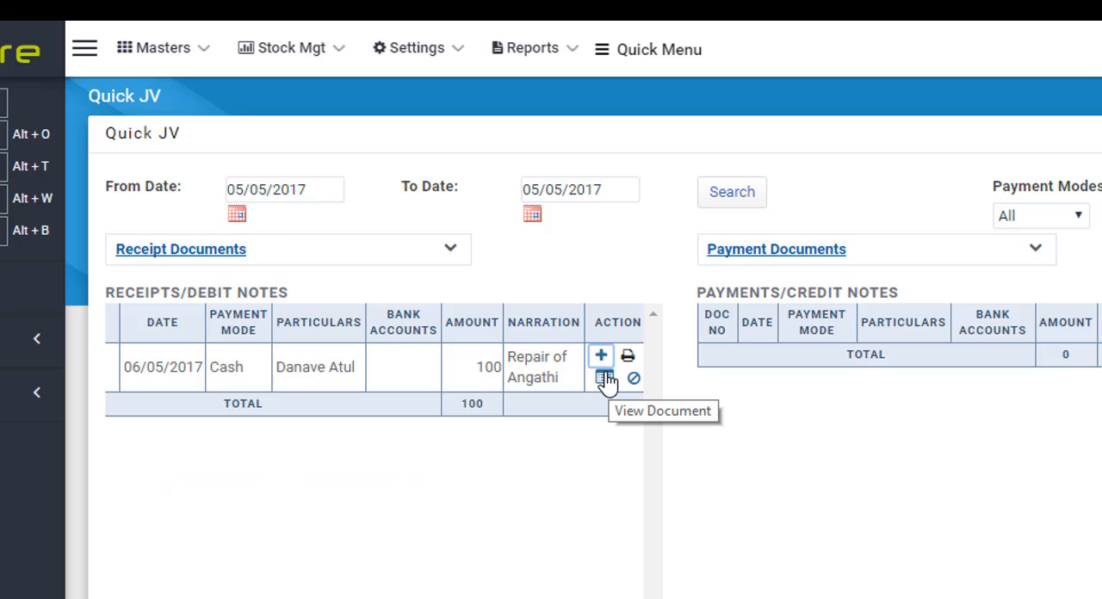
left_click(606, 379)
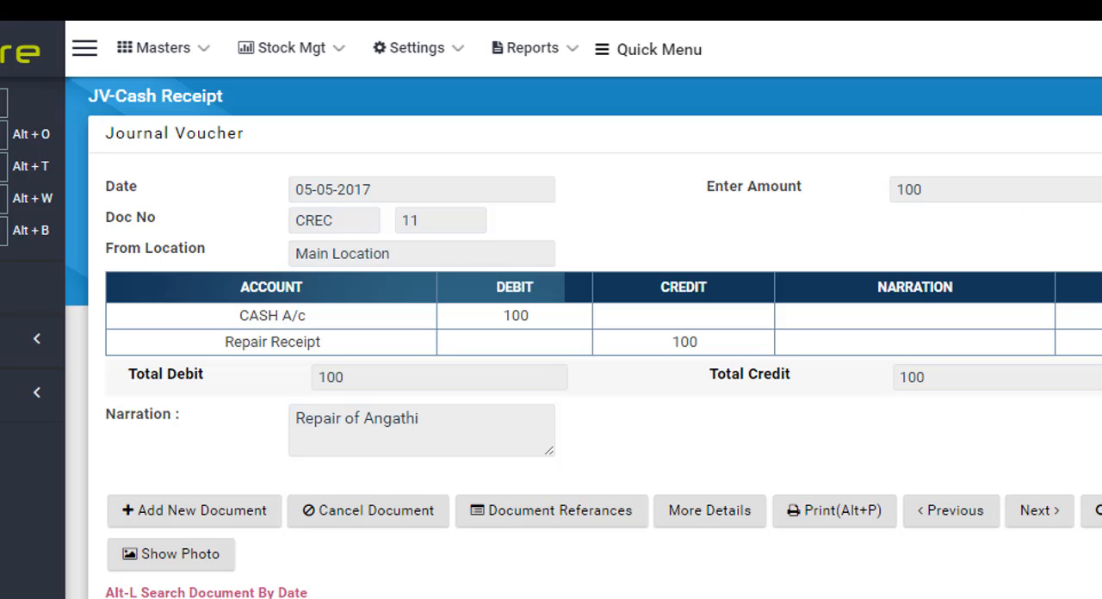
key("alt+Left")
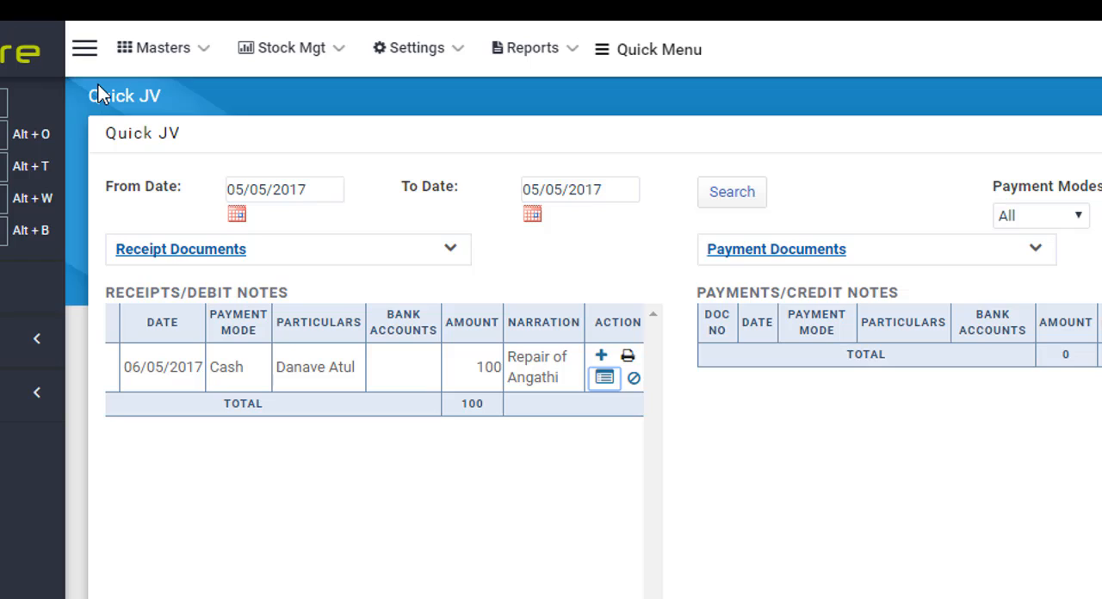
- Bring up the cancellation confirmation for the repair receipt and dismiss it, keeping the document
left_click(635, 381)
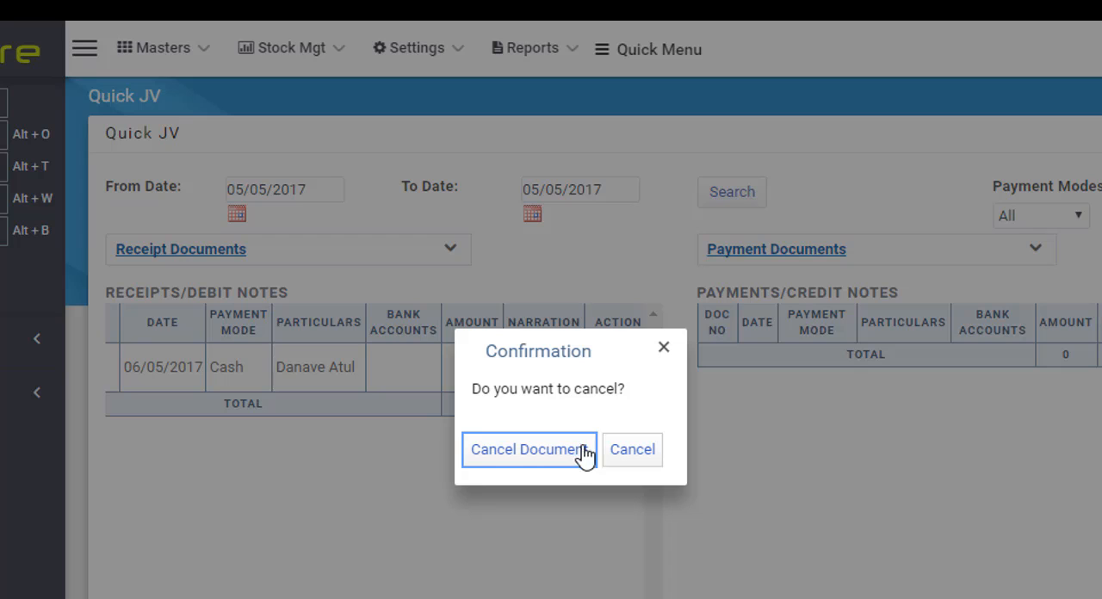
left_click(634, 453)
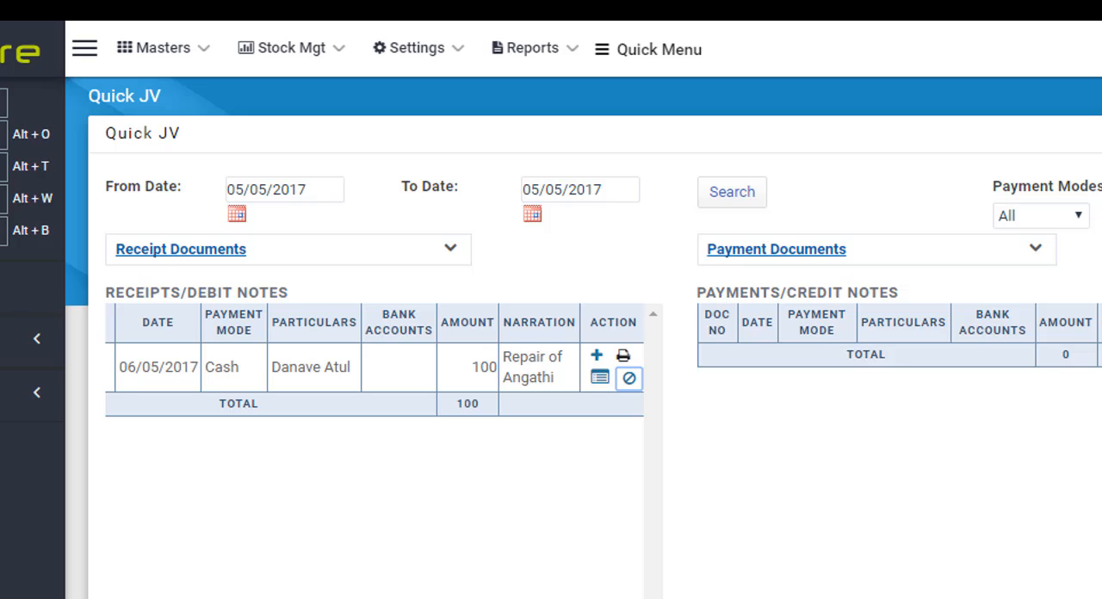
- Start a new Account Receipt - Others document and select the customer's account for it
scroll(374, 360, "left", 1)
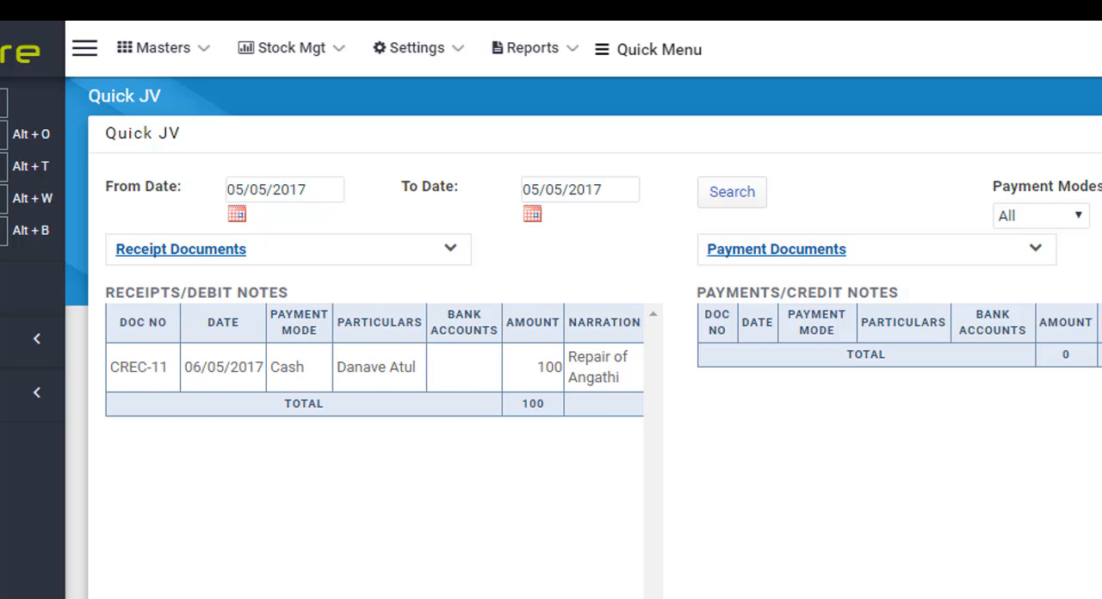
left_click(452, 254)
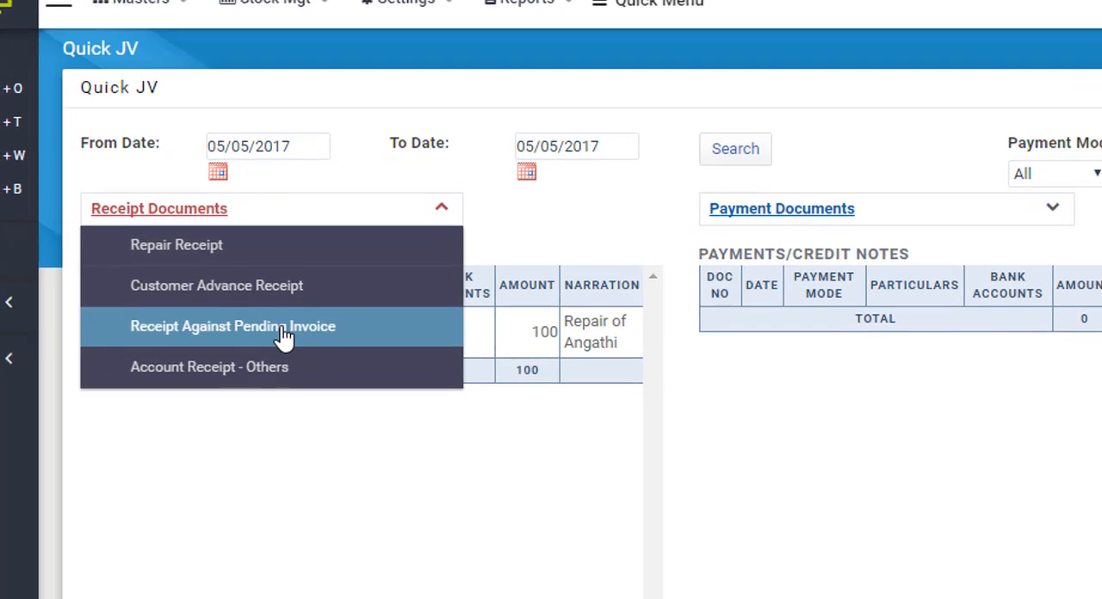
left_click(300, 372)
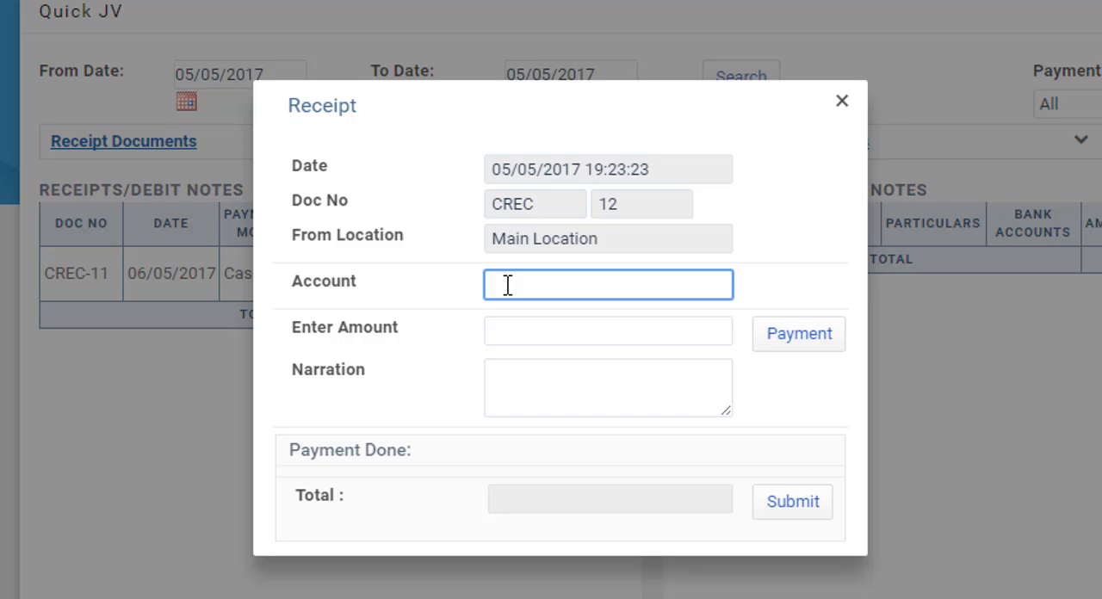
type("Atul")
key("Down")
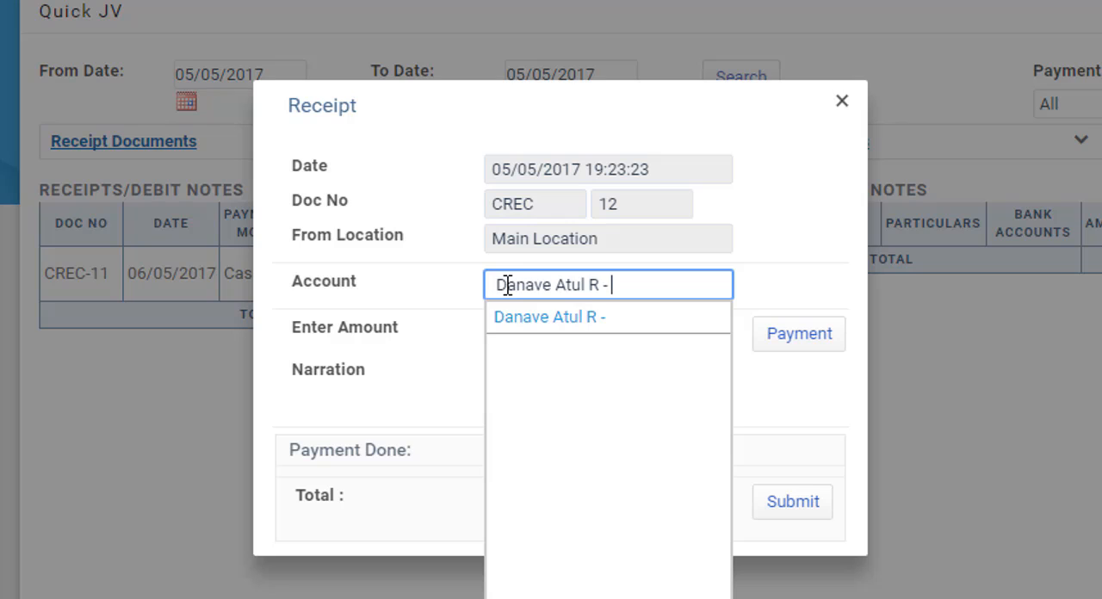
key("Return")
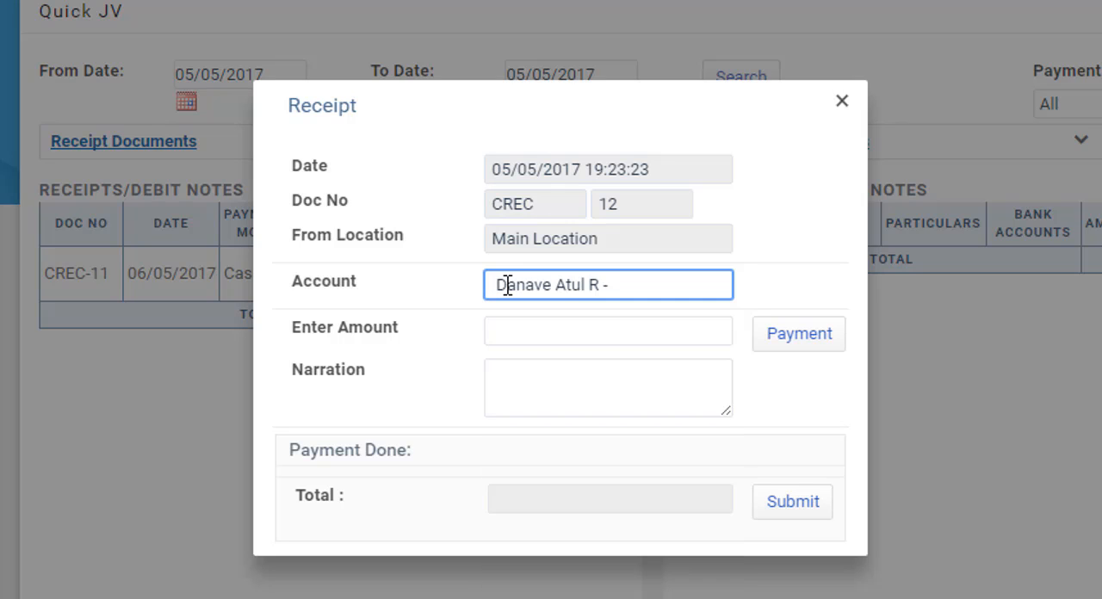
key("Tab")
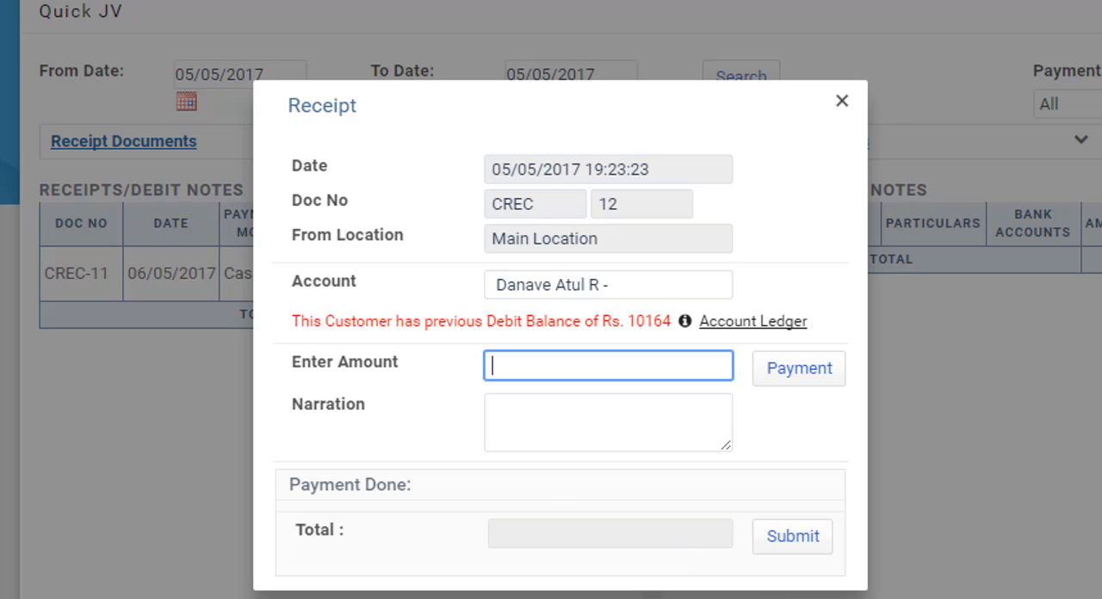
- Examine the customer's previous debit balance and the entries in the account ledger
left_click(566, 390)
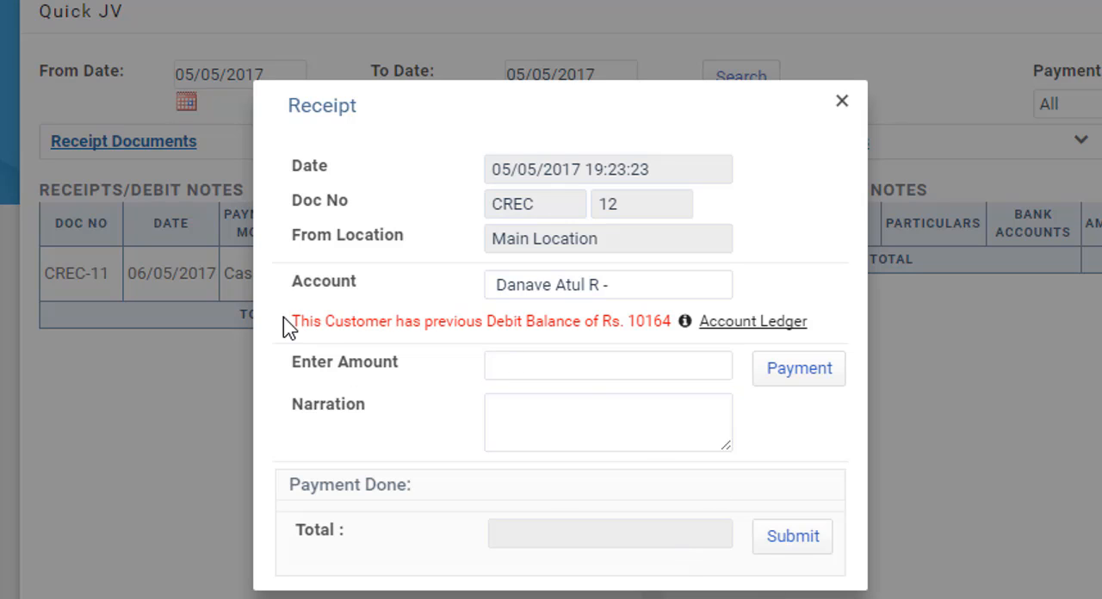
left_click_drag(296, 320, 672, 321)
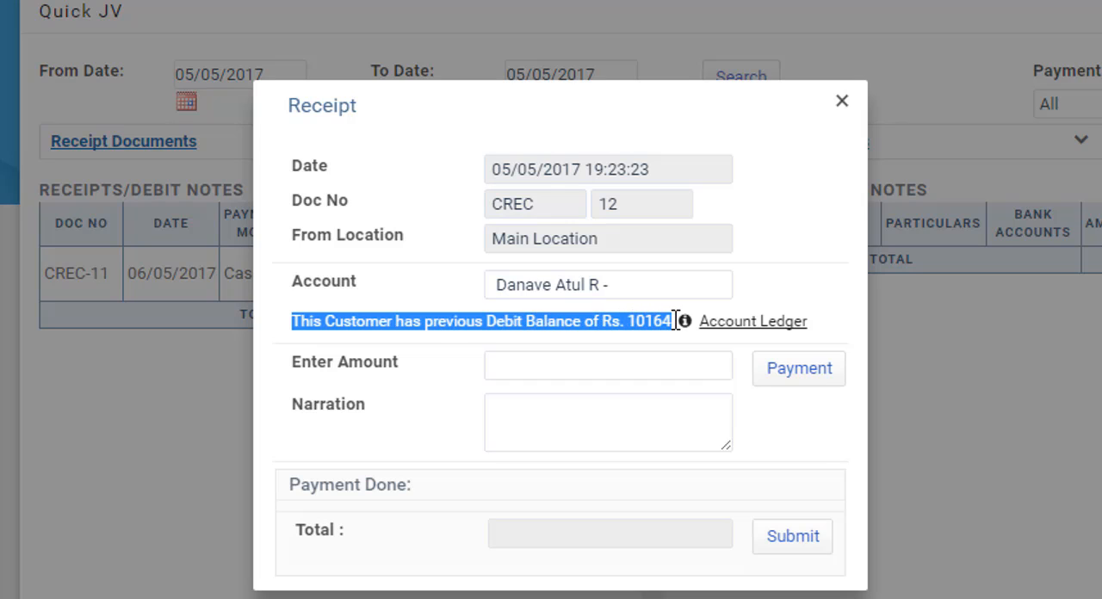
left_click(677, 318)
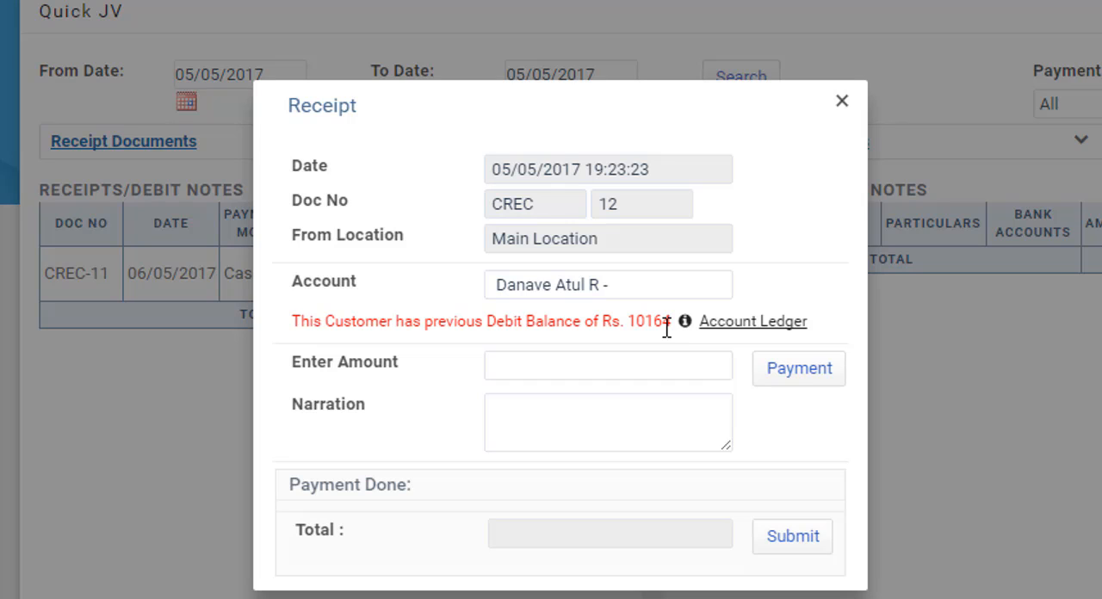
left_click_drag(672, 321, 501, 327)
left_click(477, 334)
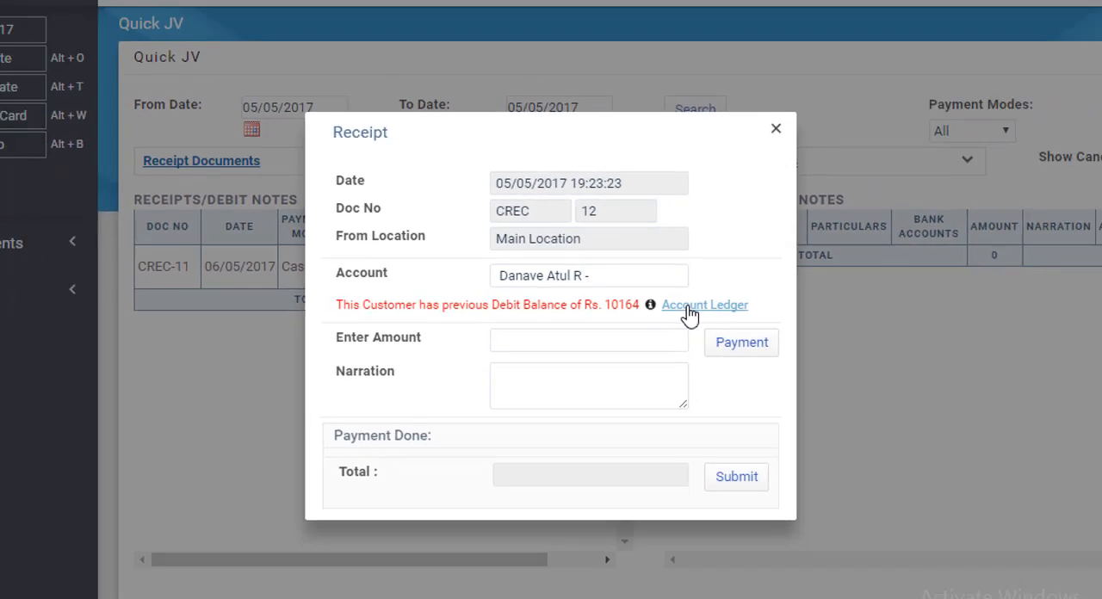
left_click(690, 305)
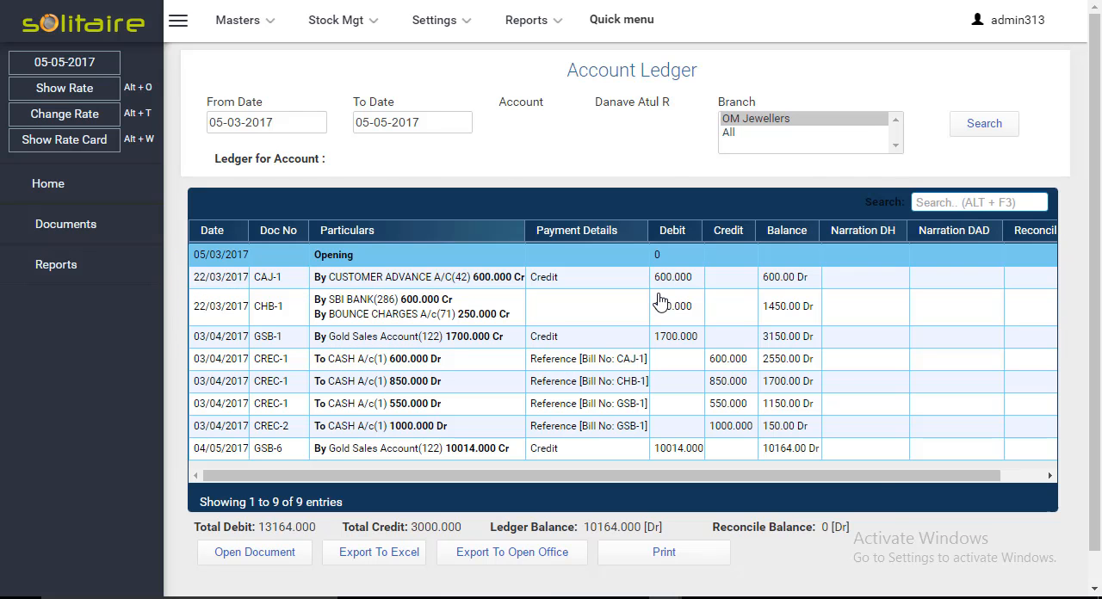
left_click(441, 285)
left_click(459, 432)
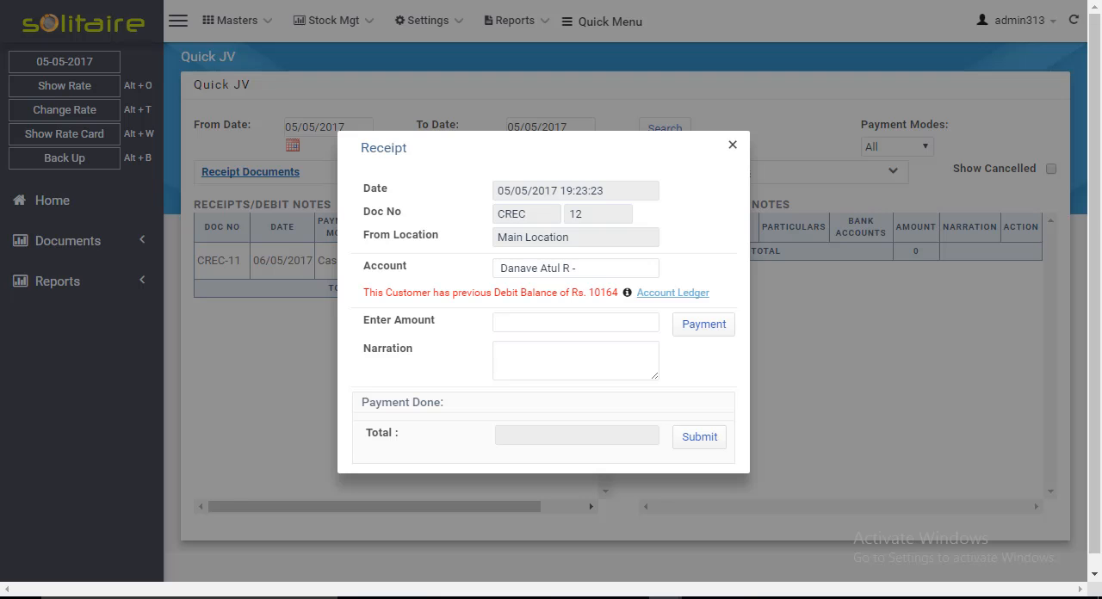
- Enter 3000 as the receipt amount and proceed to the bill-to-bill reference
left_click(575, 322)
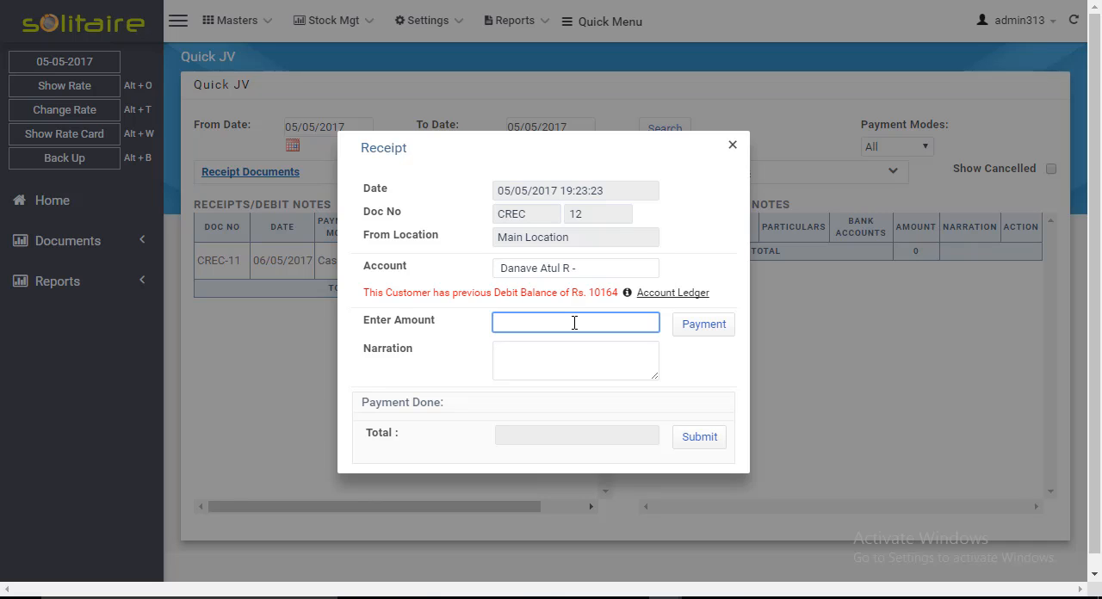
type("3000")
key("Return")
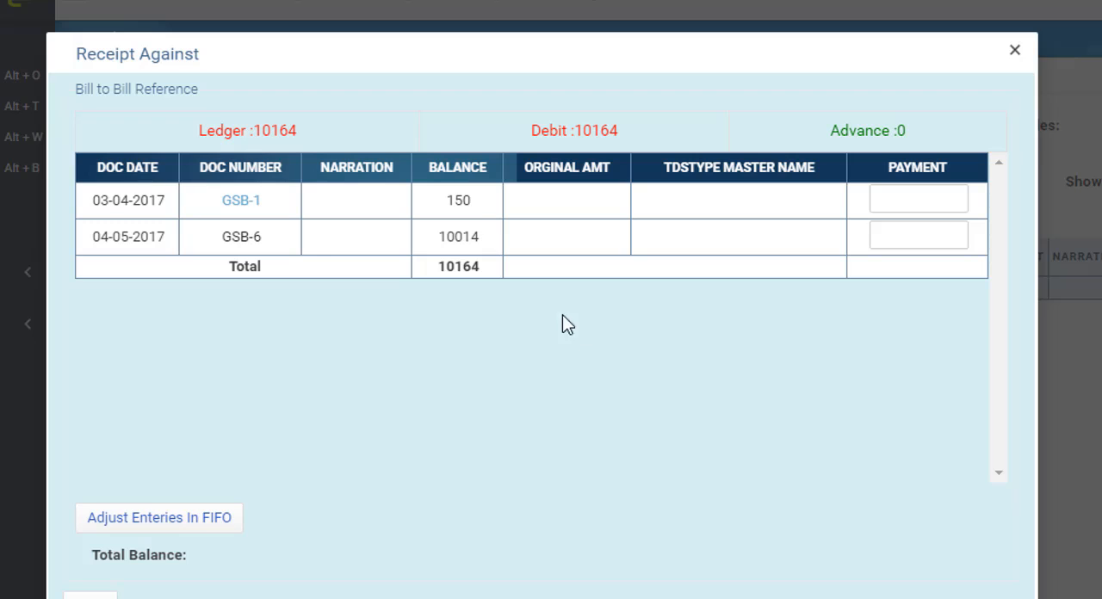
- Examine the balances of the two pending bills and their total in the bill-to-bill reference
left_click_drag(481, 207, 449, 201)
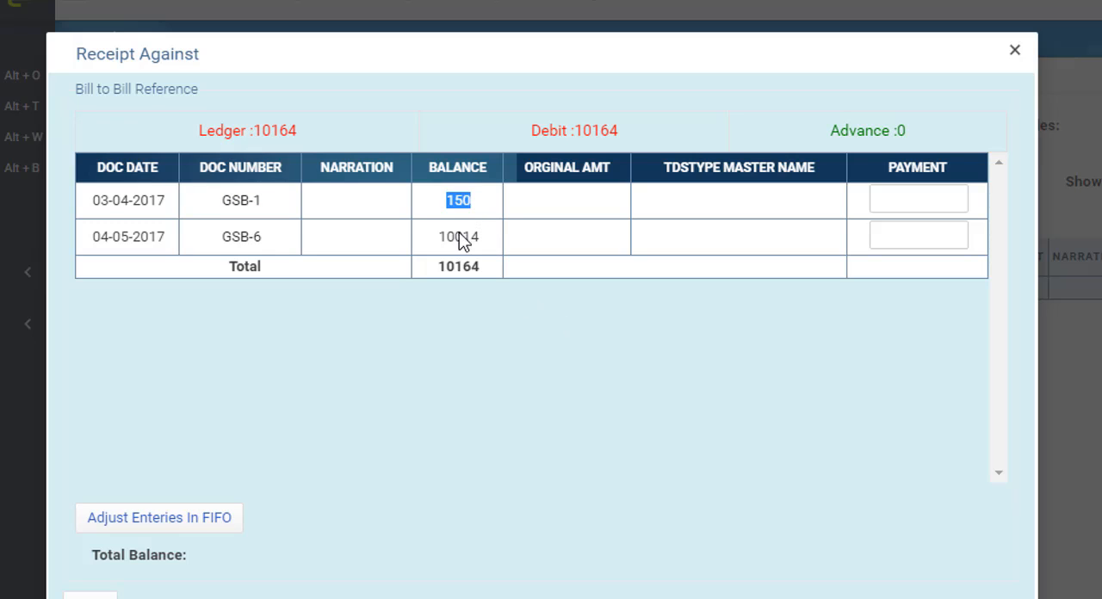
left_click_drag(485, 241, 440, 242)
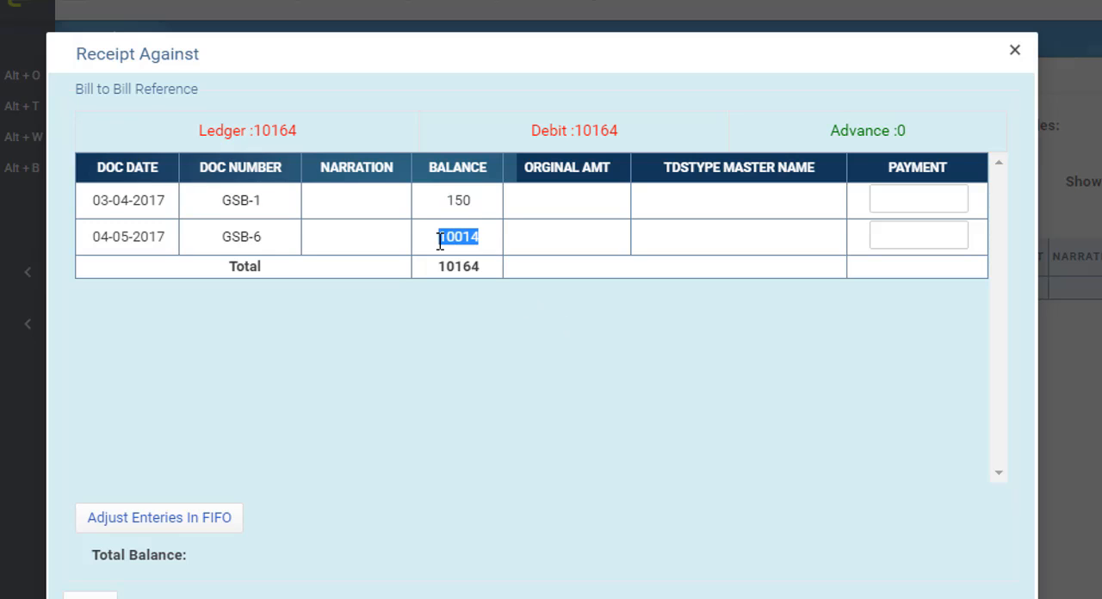
left_click(483, 201)
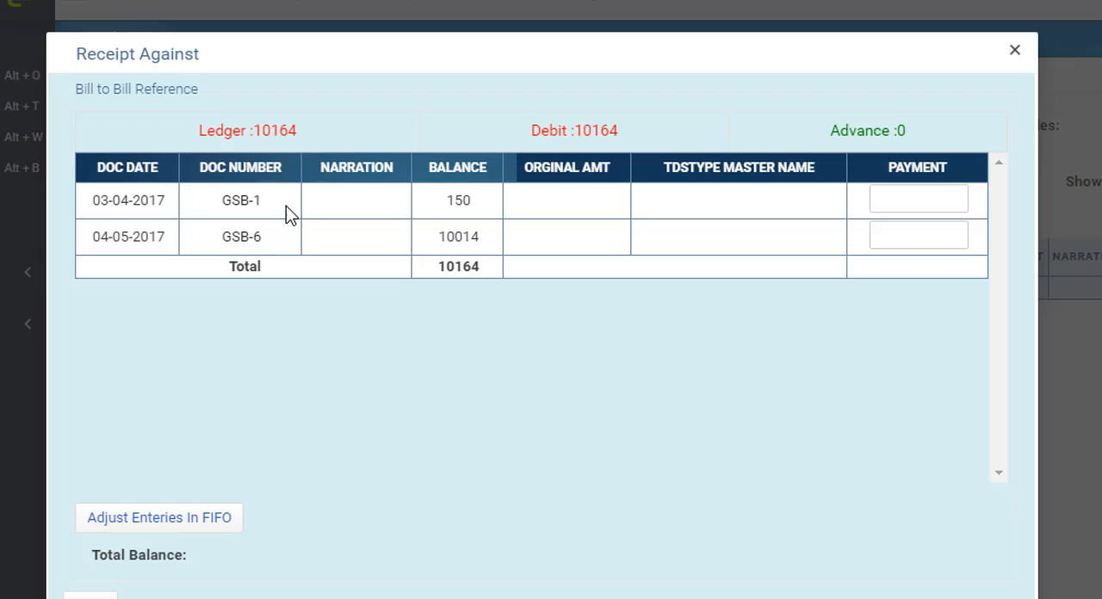
left_click_drag(474, 200, 447, 203)
left_click_drag(480, 239, 441, 240)
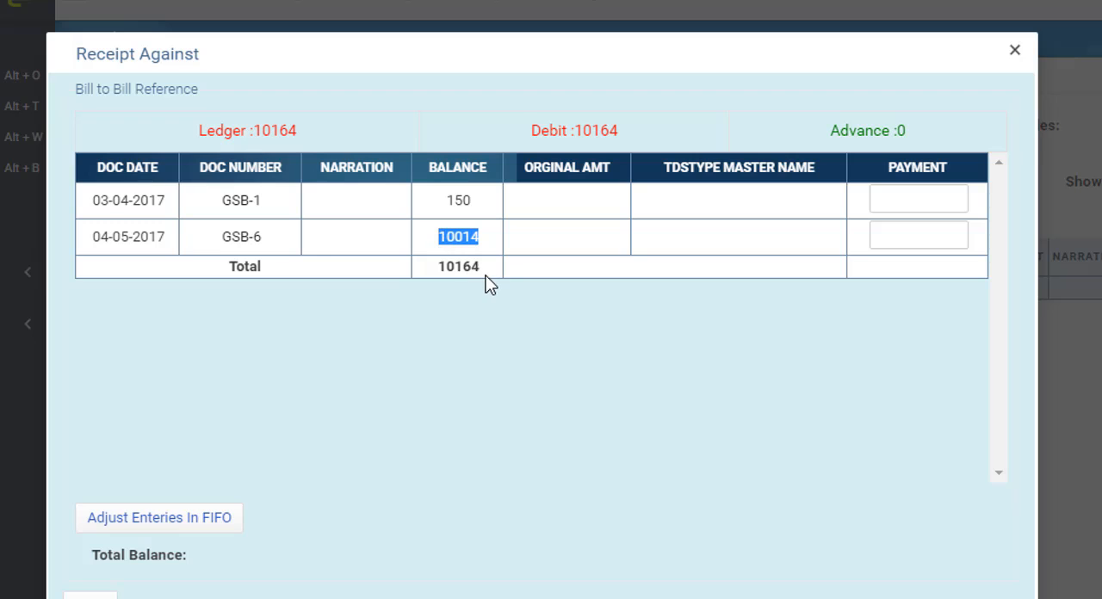
left_click_drag(485, 270, 434, 270)
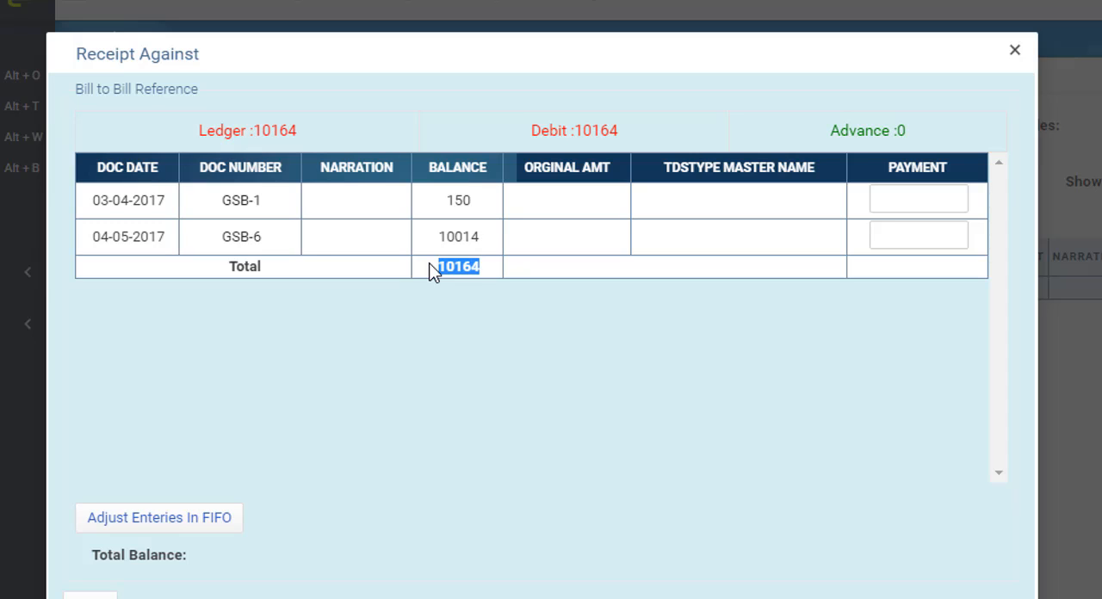
- Try a FIFO allocation and a manual 3000 payment against only the bill dated 04-05-2017, and reset the payments
left_click(193, 534)
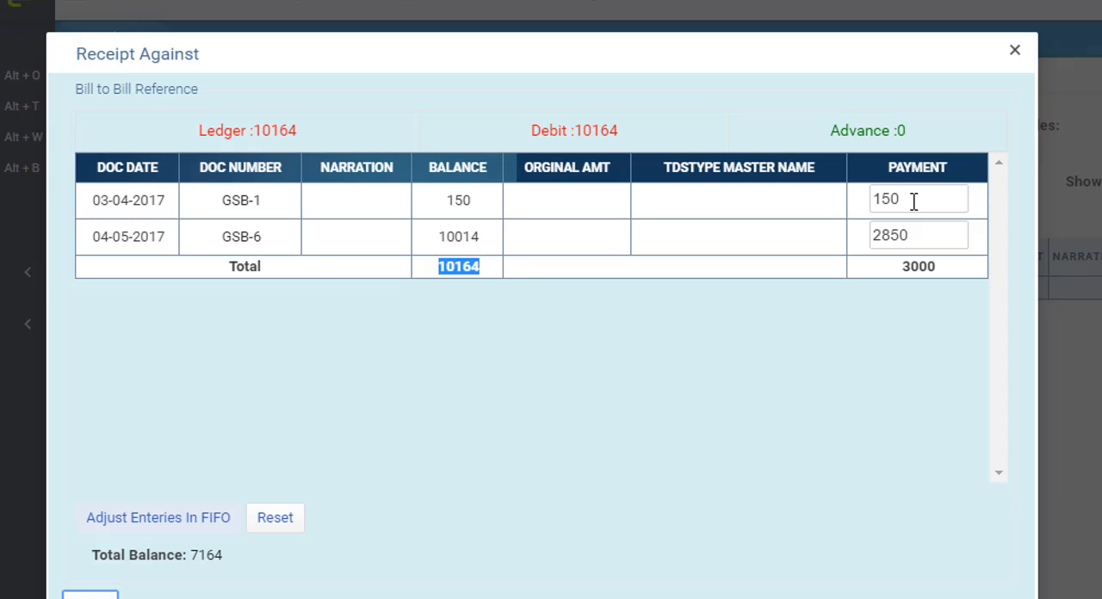
left_click_drag(914, 201, 864, 204)
key("BackSpace")
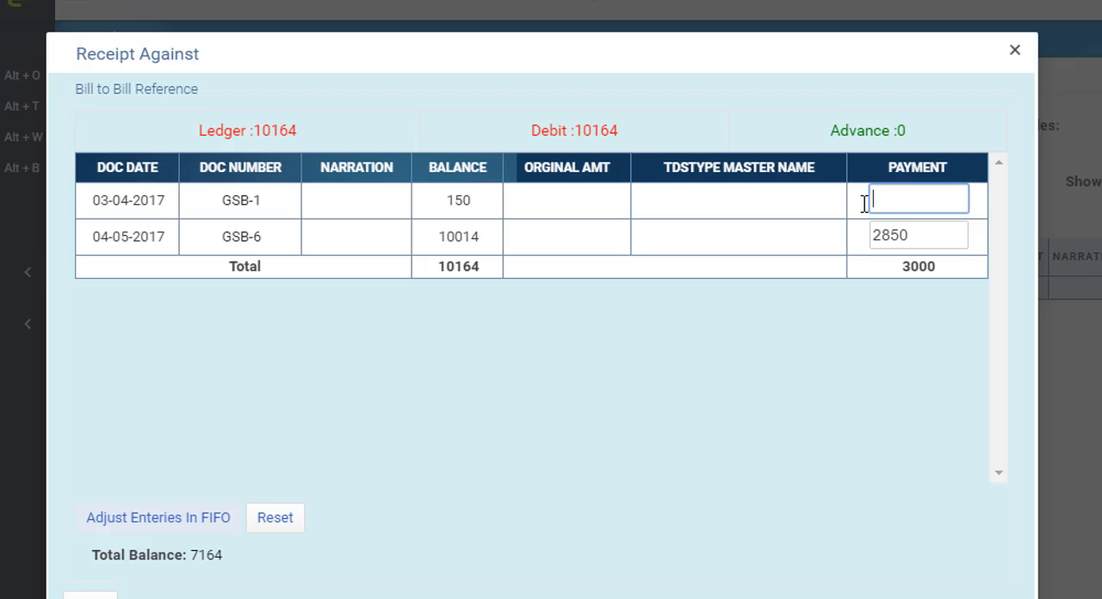
left_click_drag(926, 234, 856, 236)
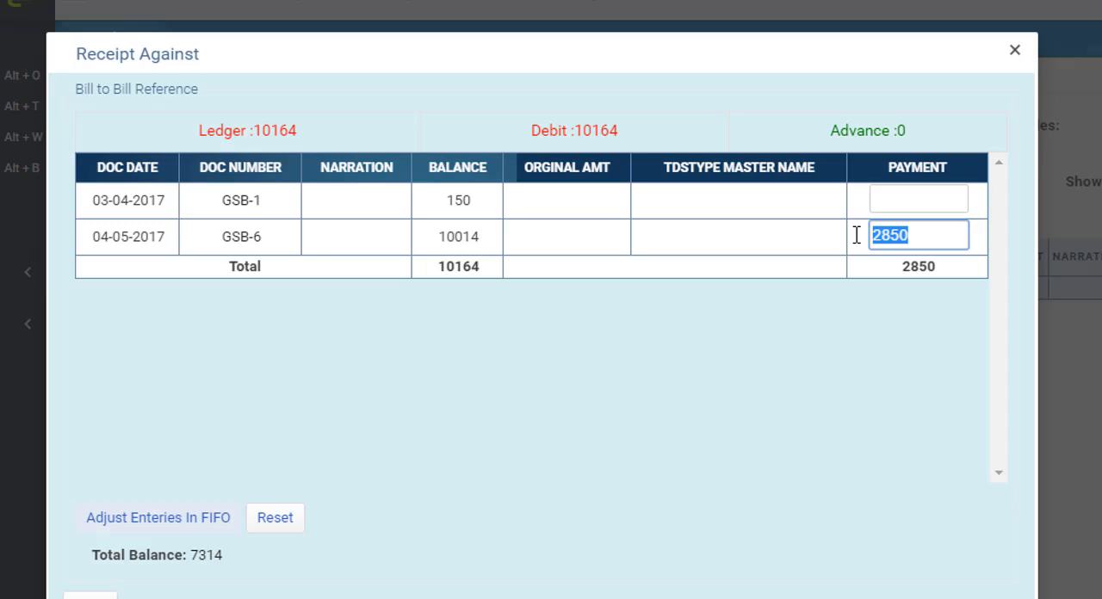
type("3000")
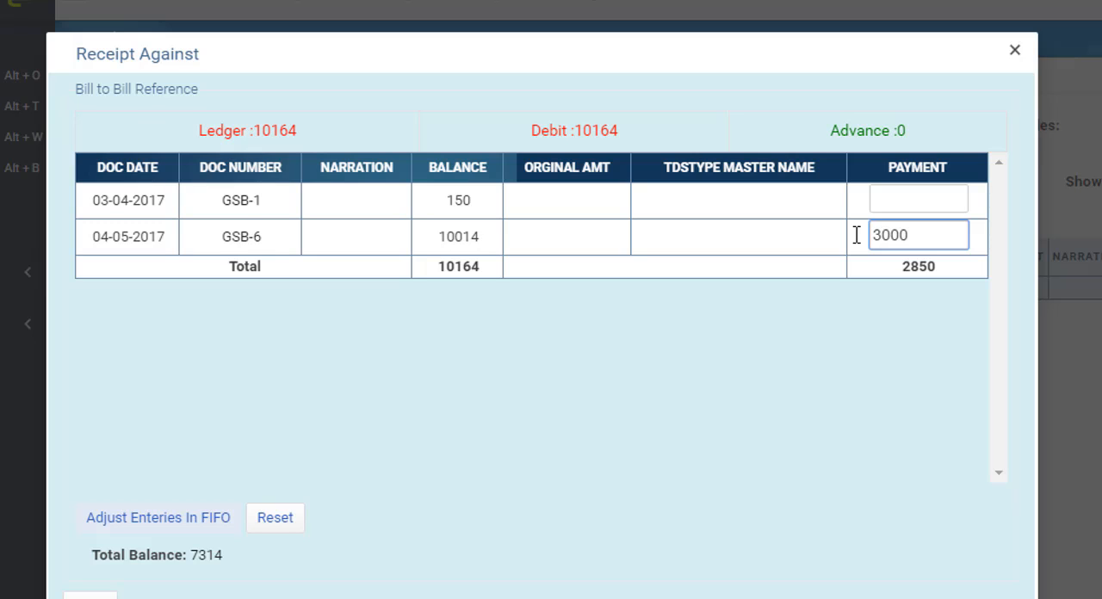
key("Tab")
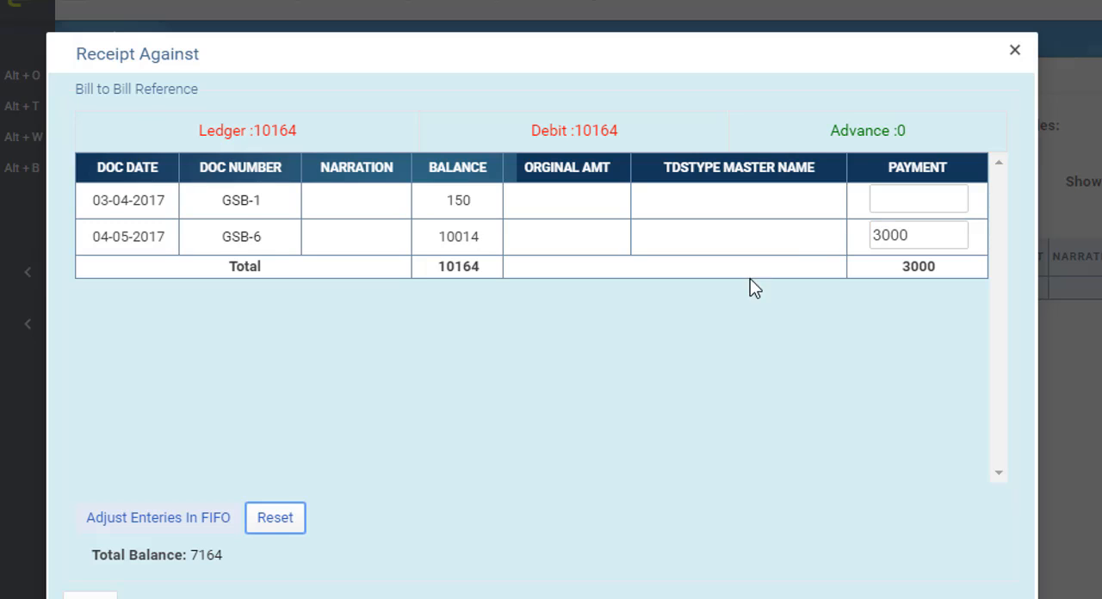
left_click(293, 525)
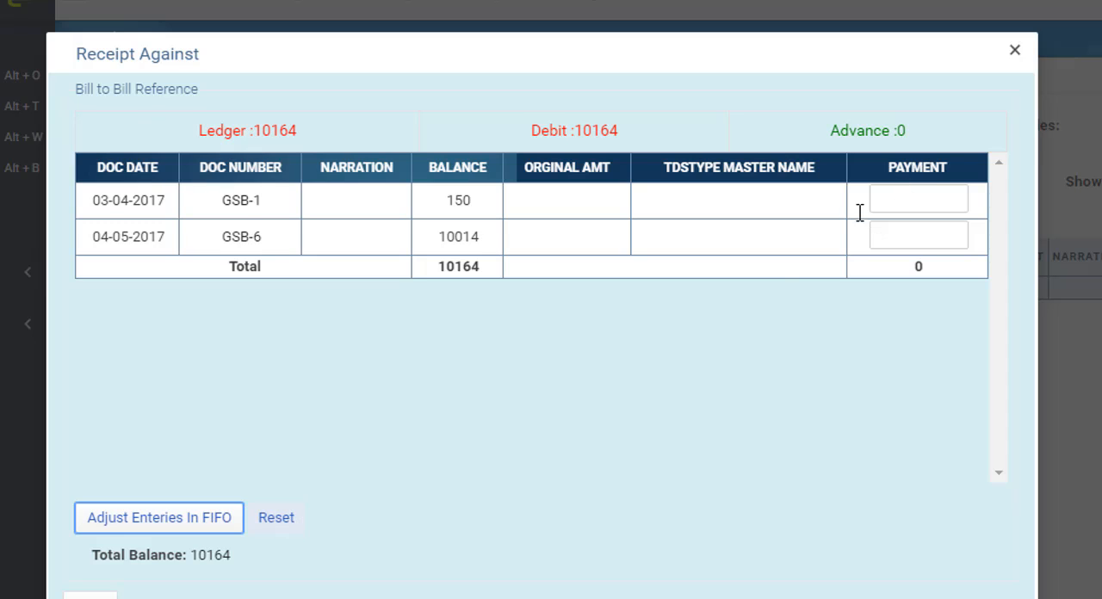
- Allocate a payment of 3000 to the pending bill dated 04-05-2017 and save the bill reference
left_click(891, 241)
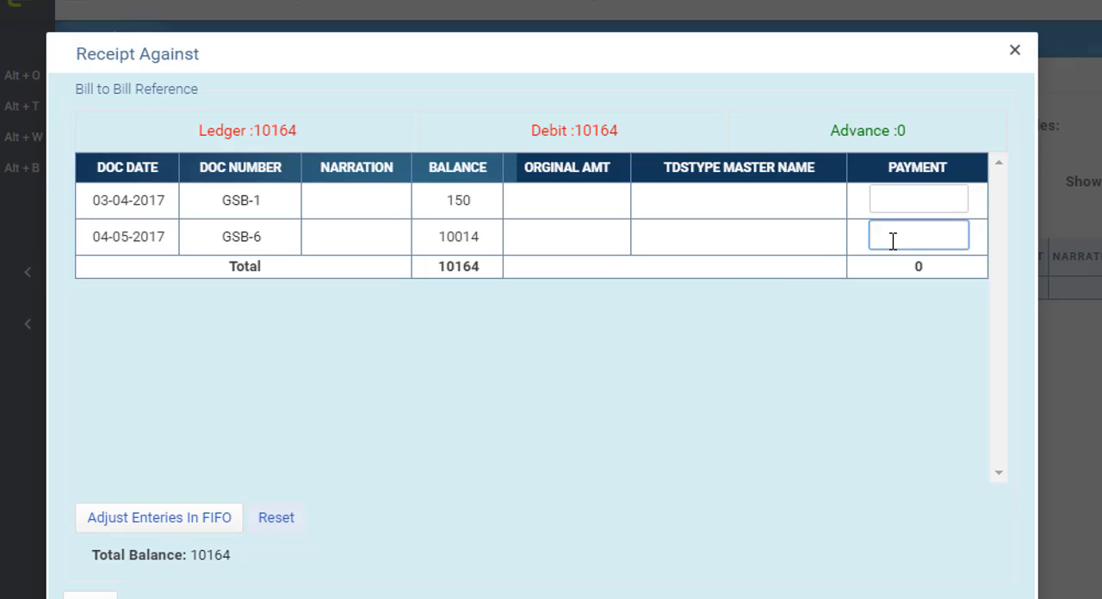
type("3000")
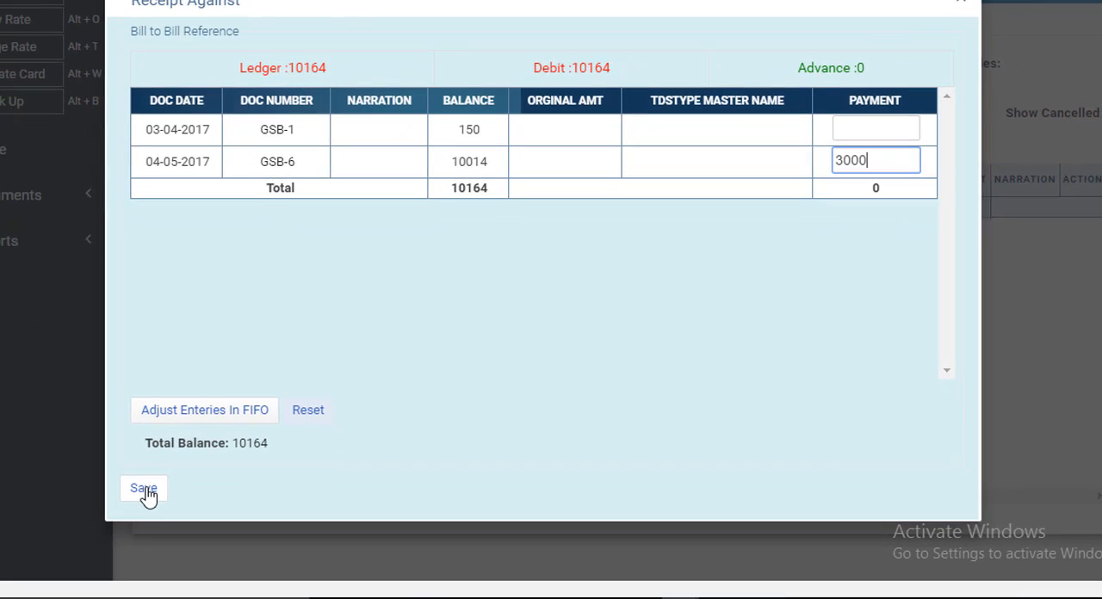
left_click(147, 491)
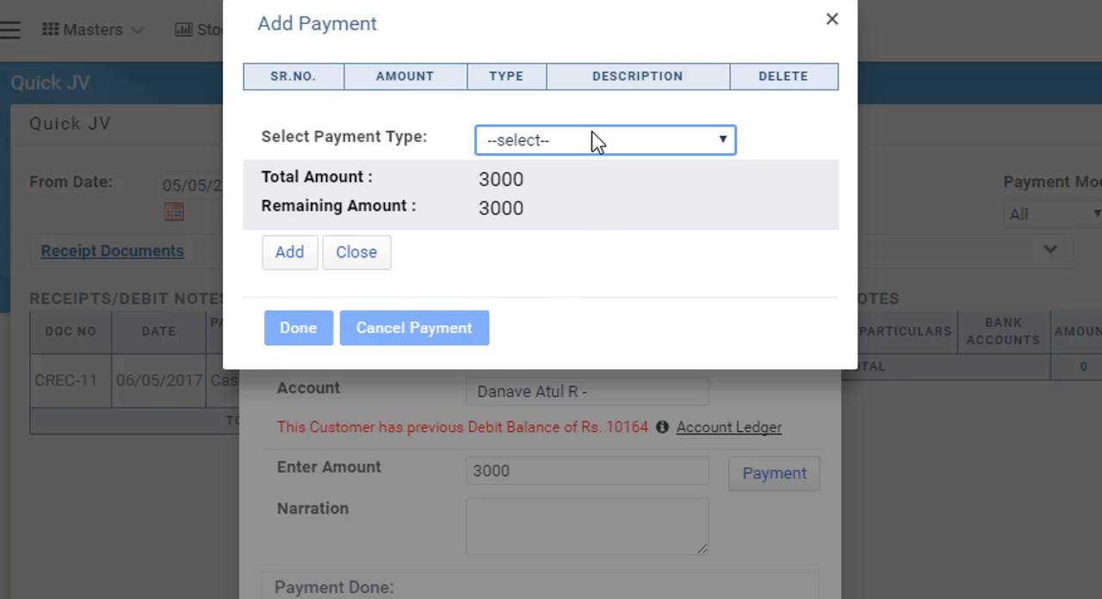
- Add a Cash payment of 3000 to the receipt and complete the payment entry
left_click(594, 142)
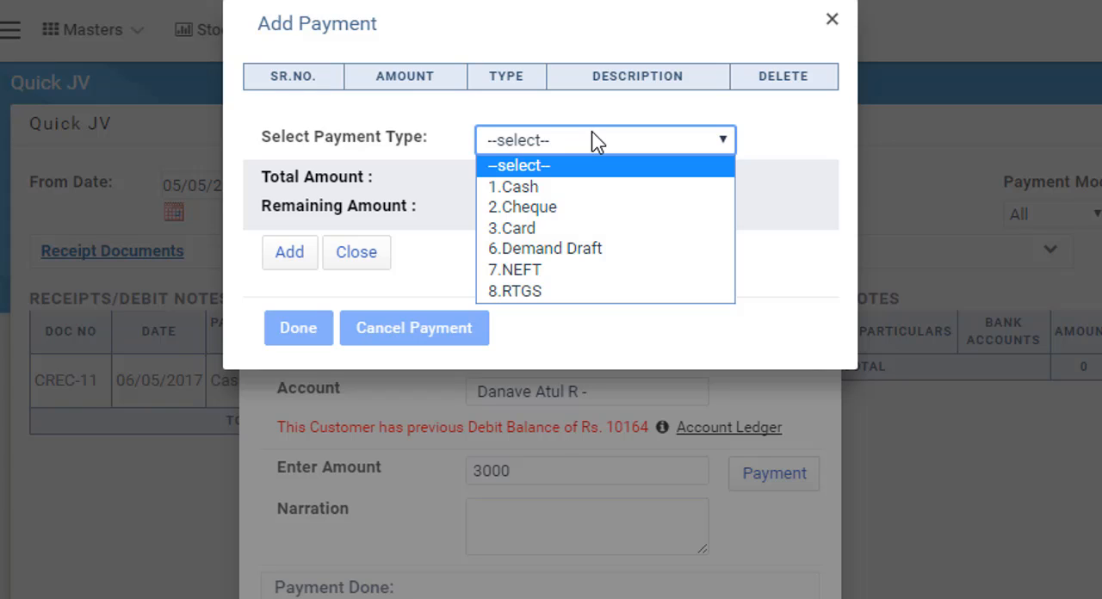
left_click(543, 190)
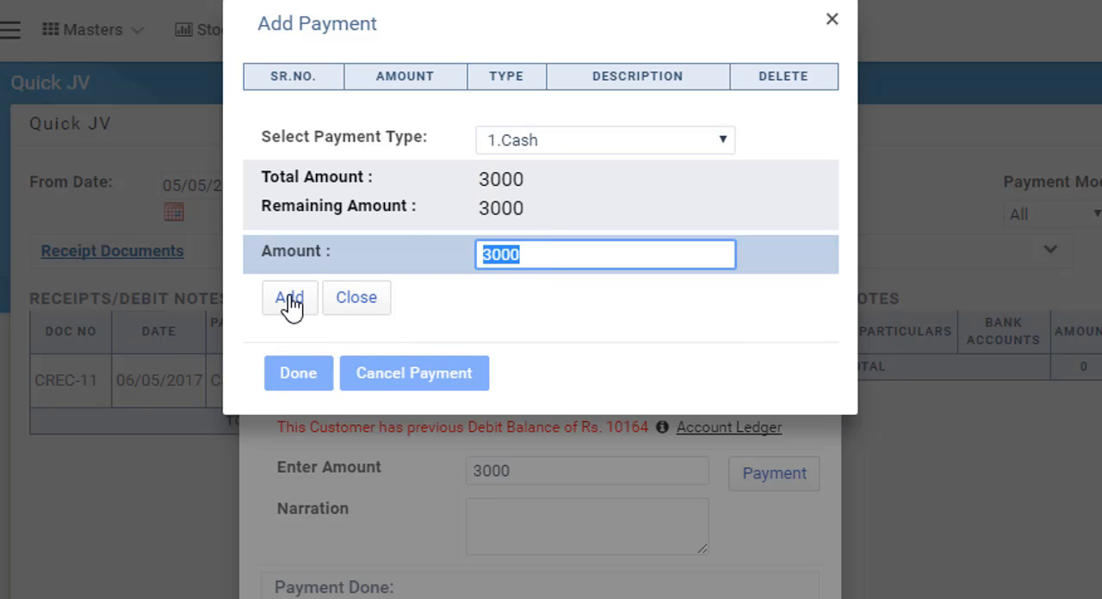
left_click(289, 297)
left_click(310, 364)
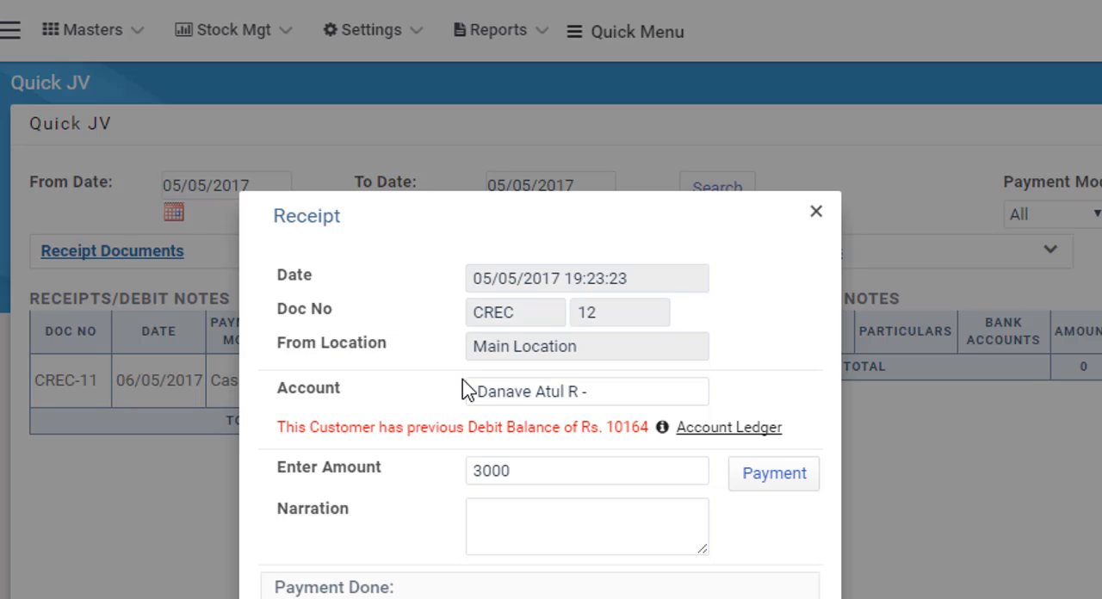
- Enter a narration naming the customer the receipt is from, submit the receipt and acknowledge the save message
left_click(528, 524)
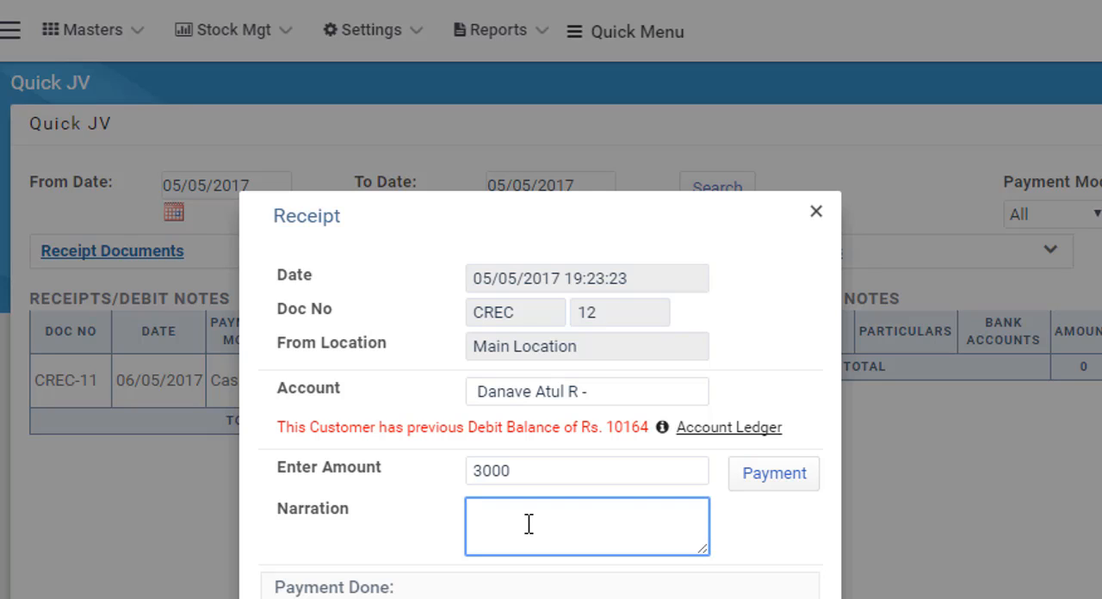
type("Receipt from Atul")
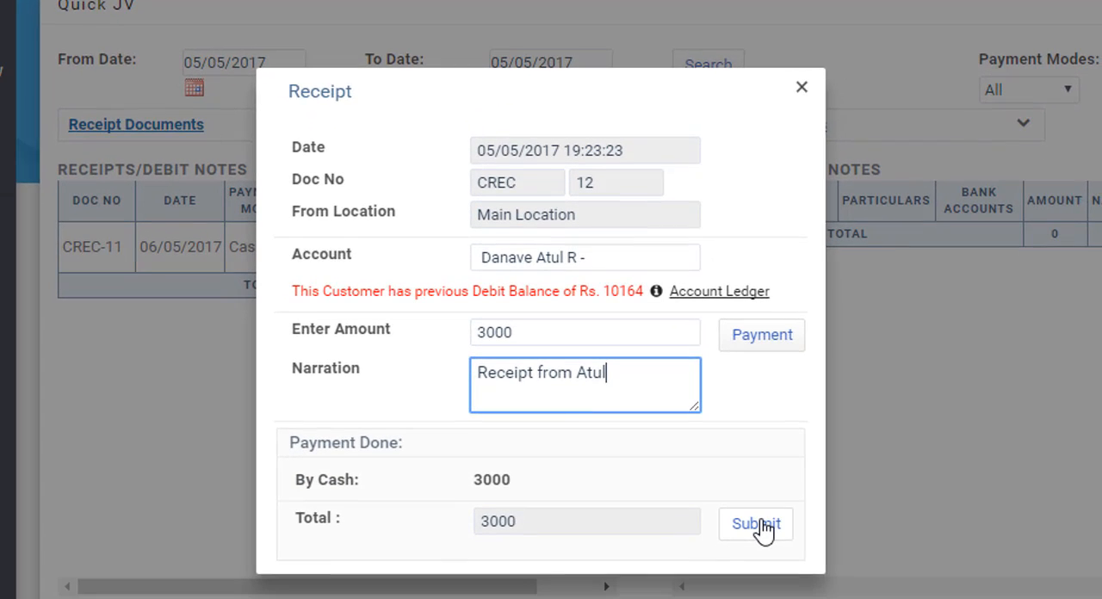
left_click(762, 527)
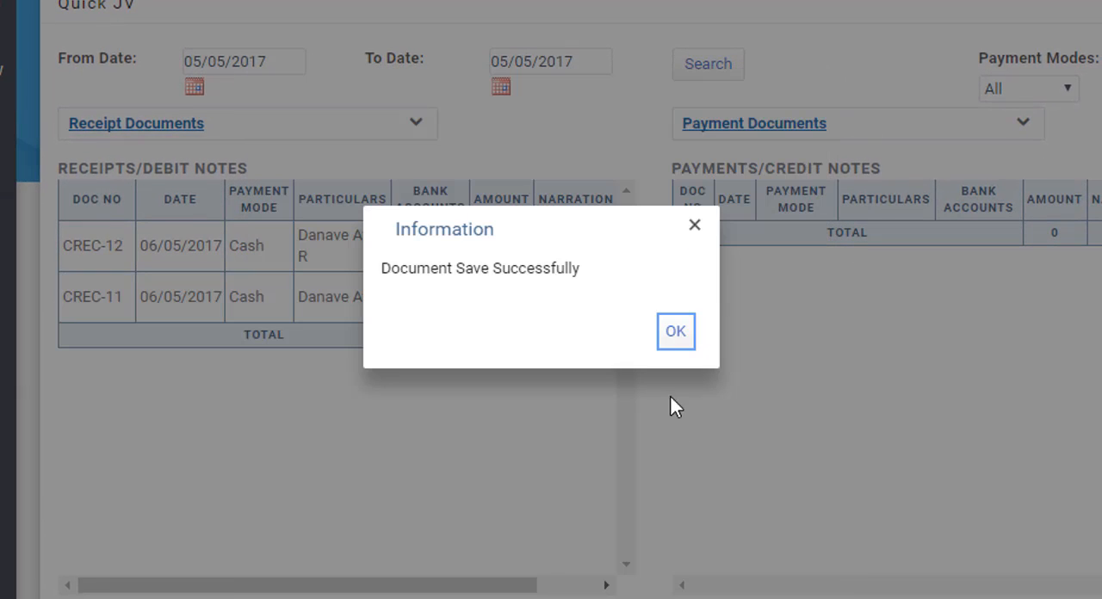
left_click(677, 332)
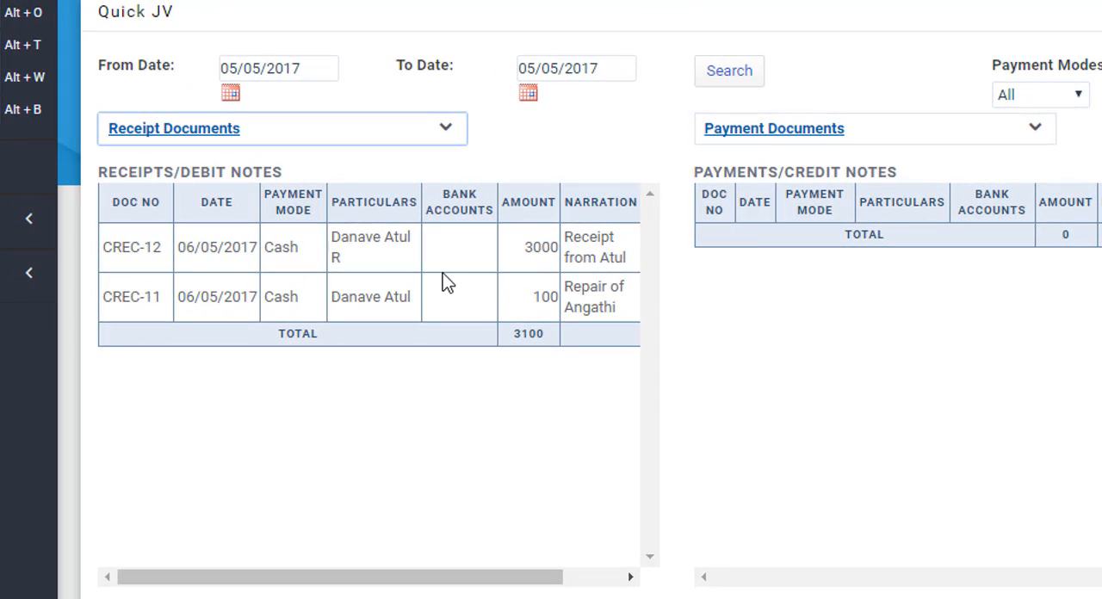
- Review the newest receipt's document number, the actions available for the listed receipts, and the receipt document types
double_click(117, 248)
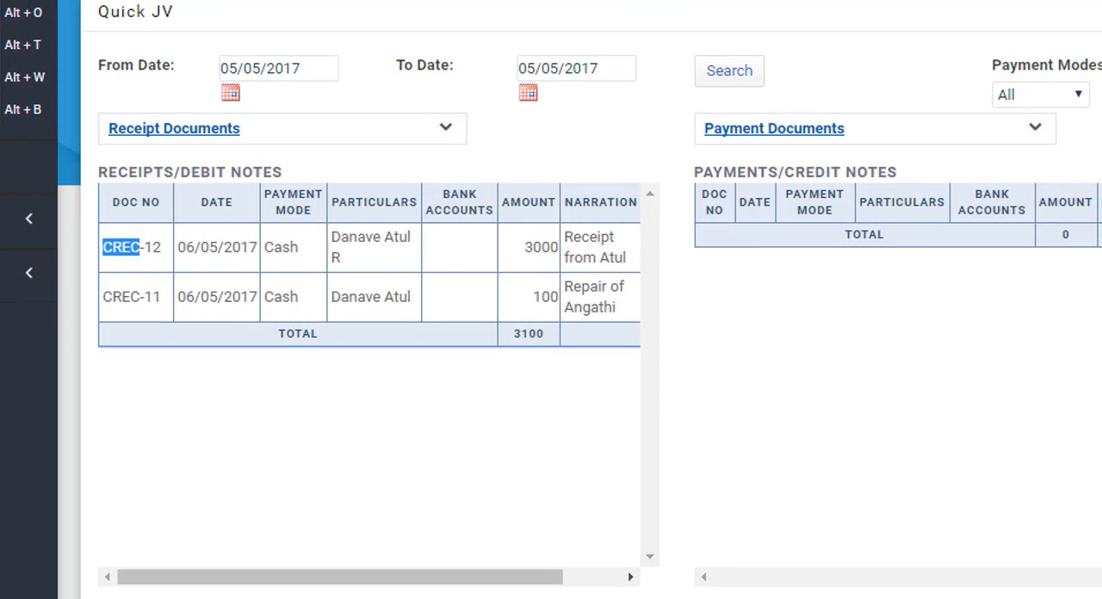
left_click_drag(433, 585, 496, 587)
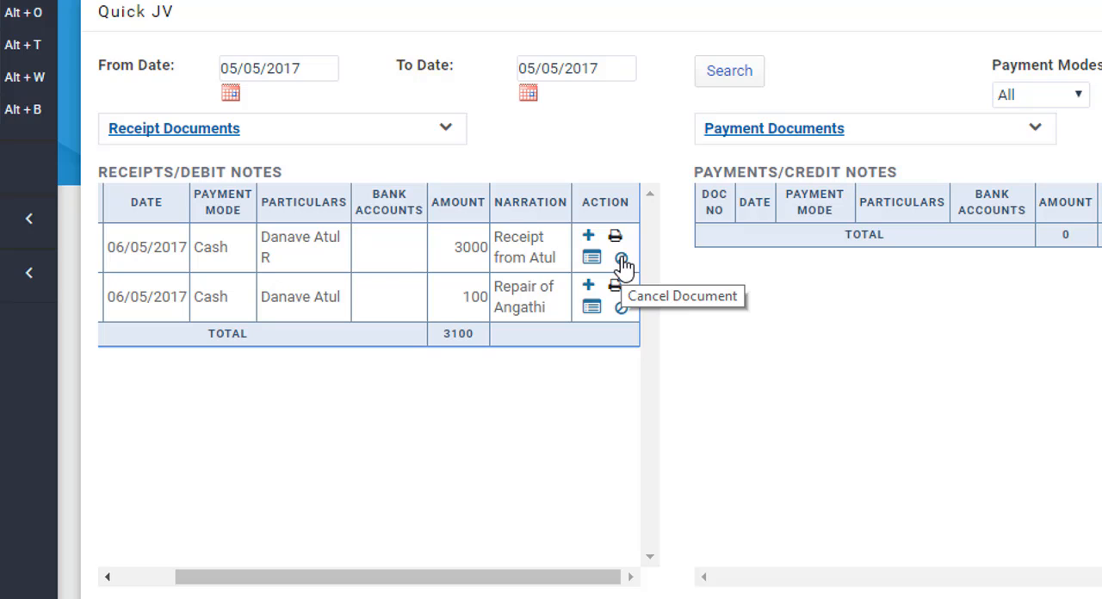
left_click(445, 141)
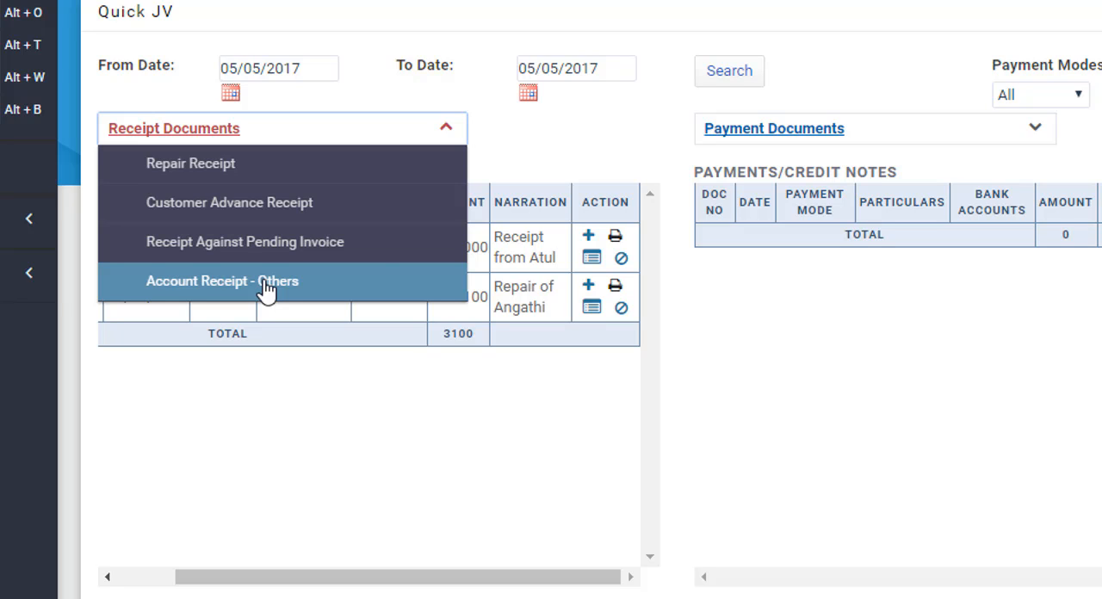
left_click(680, 151)
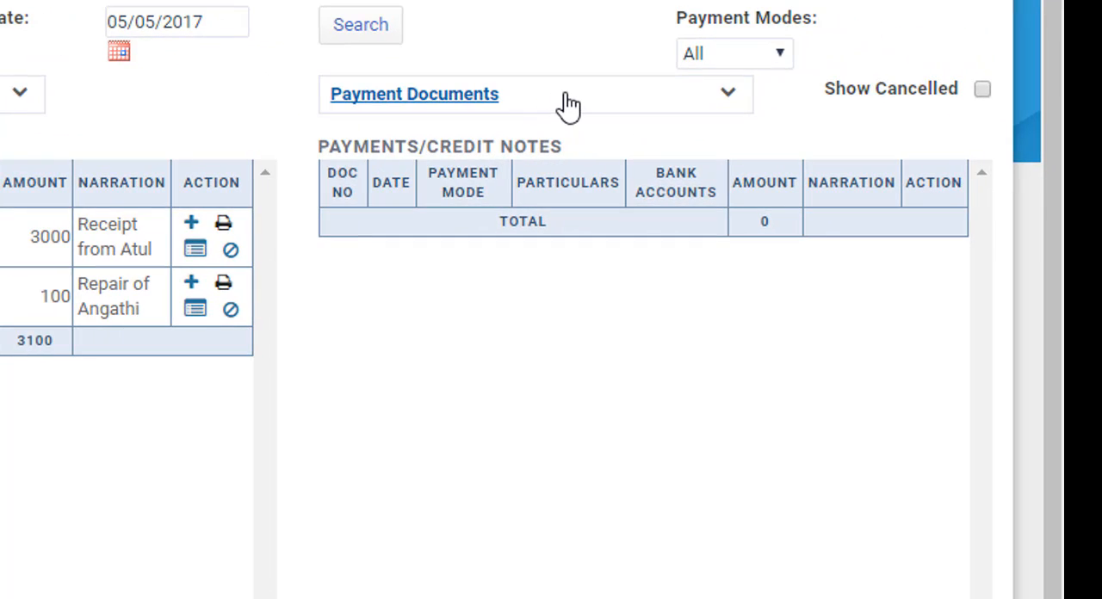
- Start a Supplier Payment document and choose Karagir 1 as its account
left_click(568, 105)
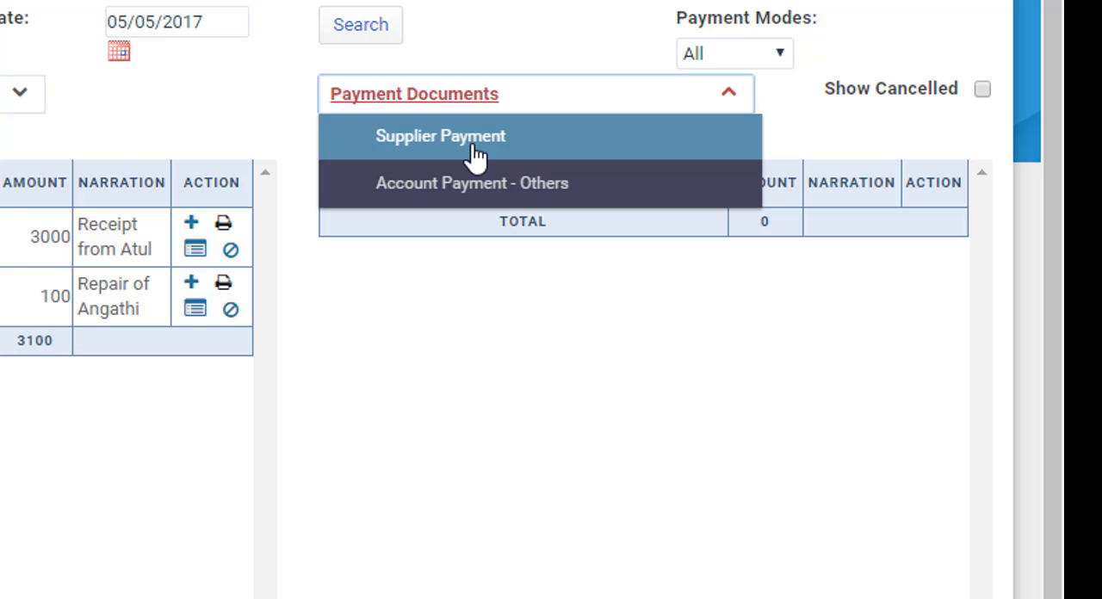
left_click(476, 155)
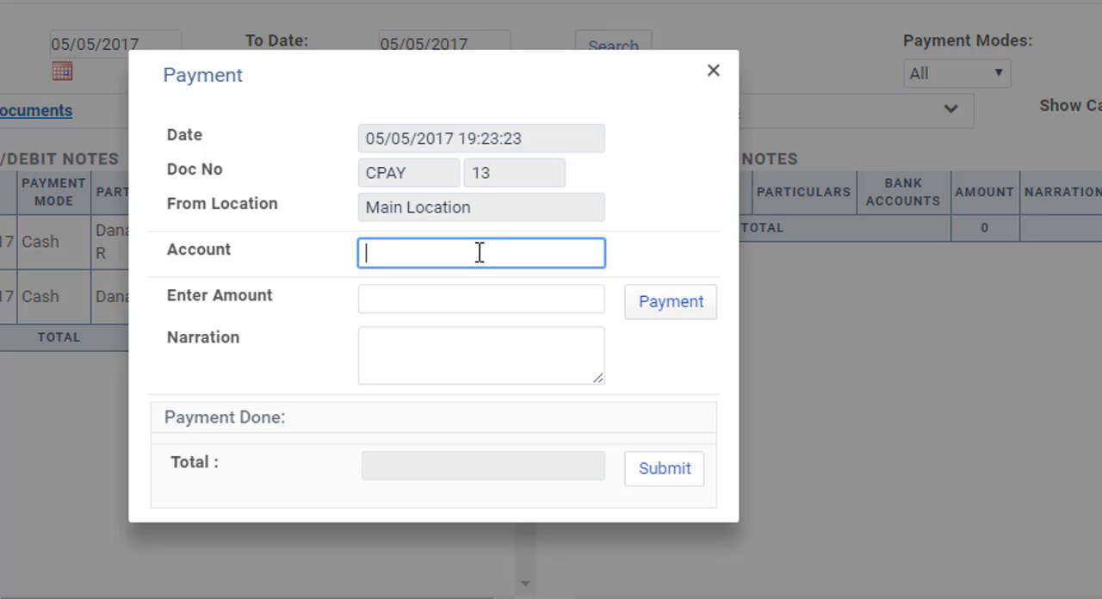
type("K")
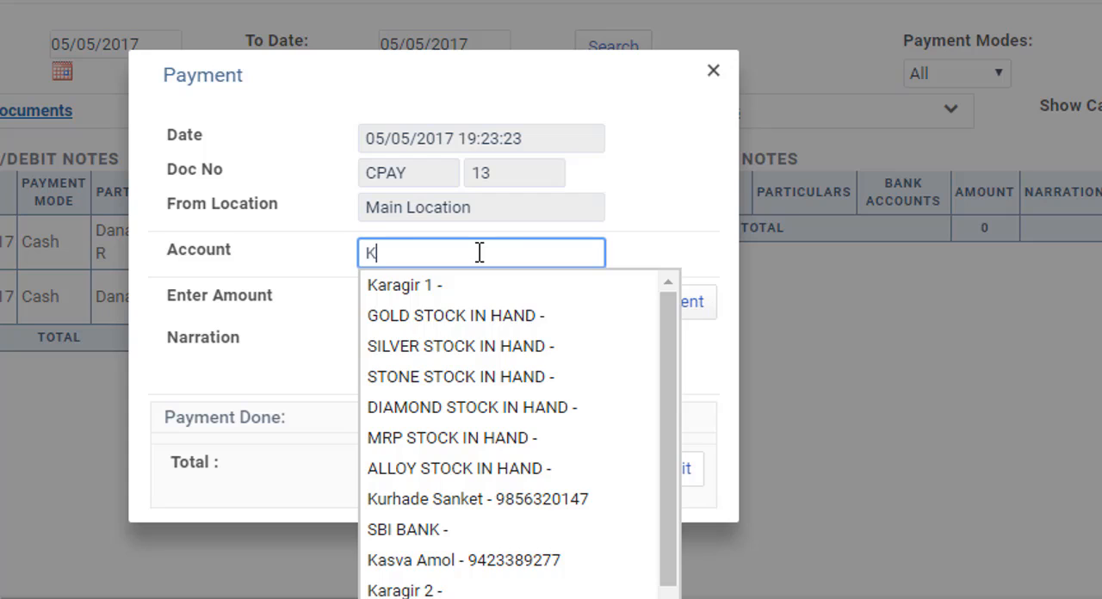
type("arag")
key("Down")
key("Down")
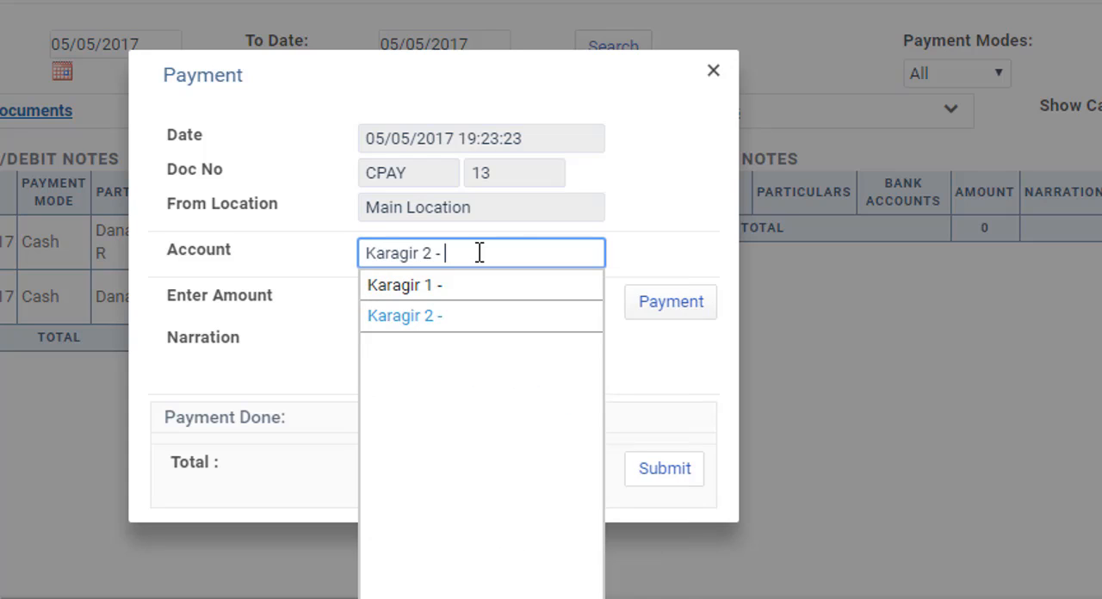
key("Up")
key("Return")
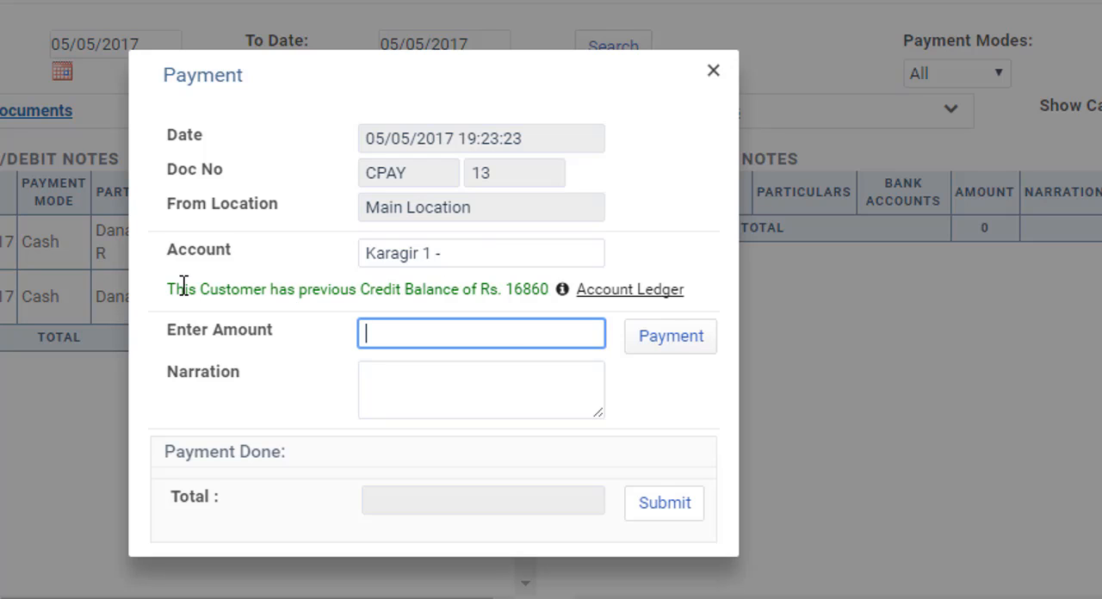
- Set the payment amount to 10000 and open the payment entry for it
left_click(408, 336)
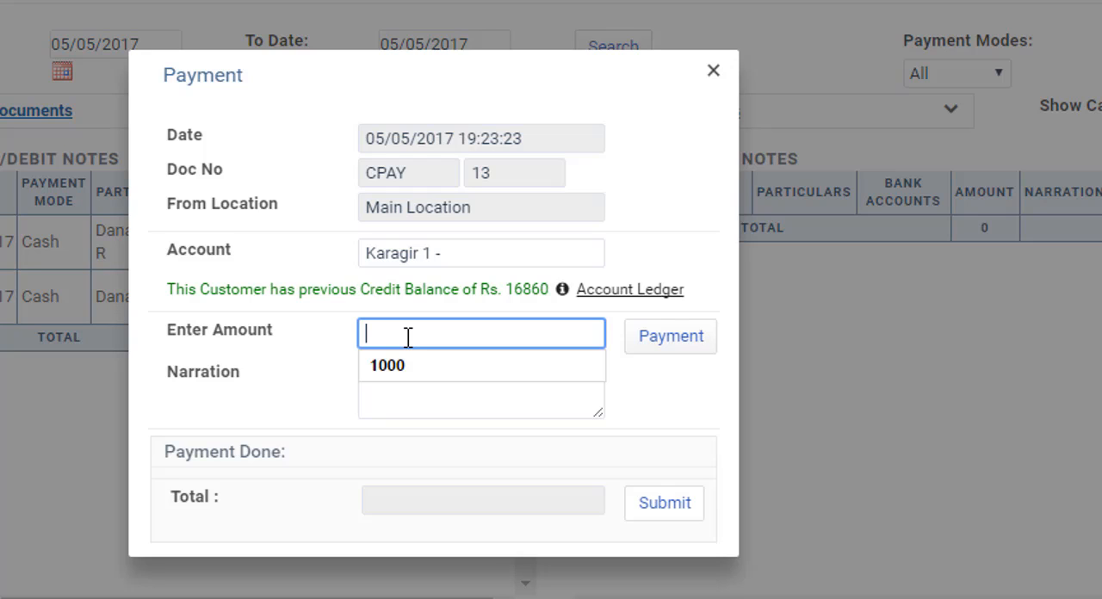
type("10000")
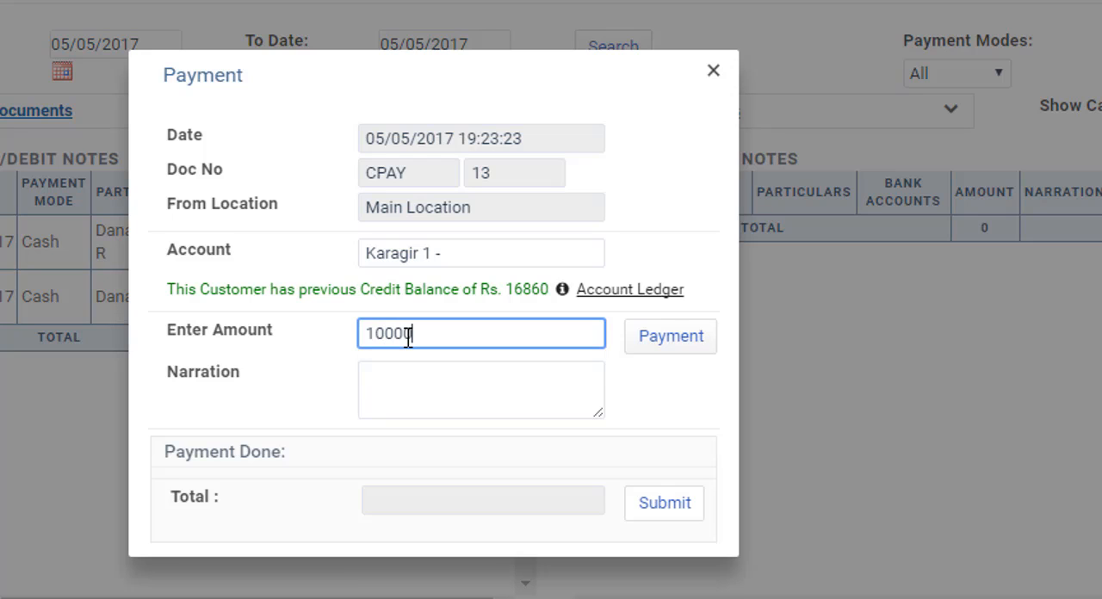
key("Tab")
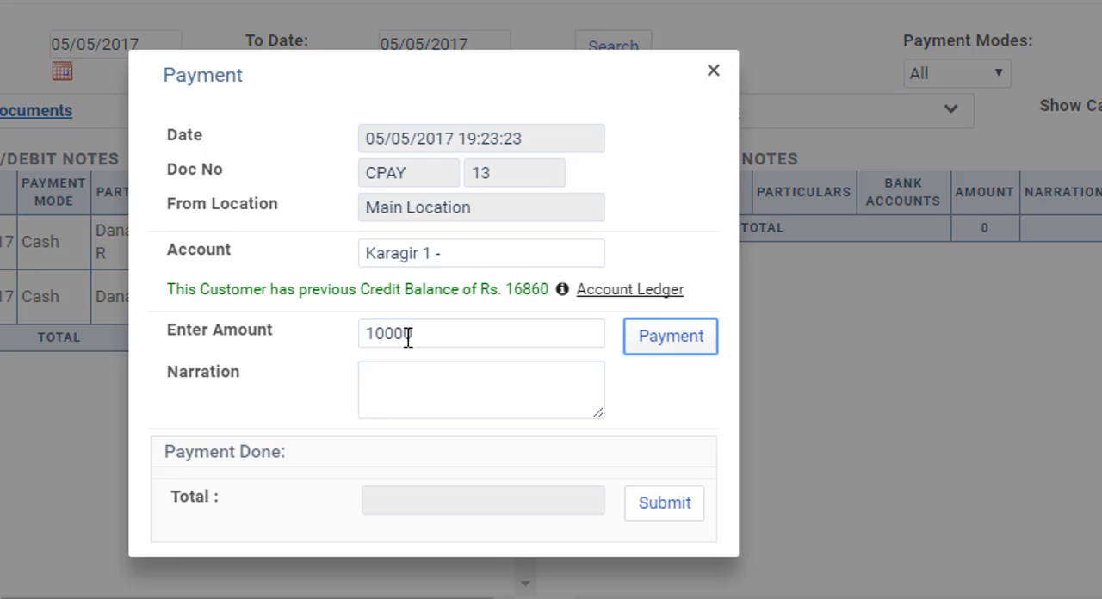
key("Return")
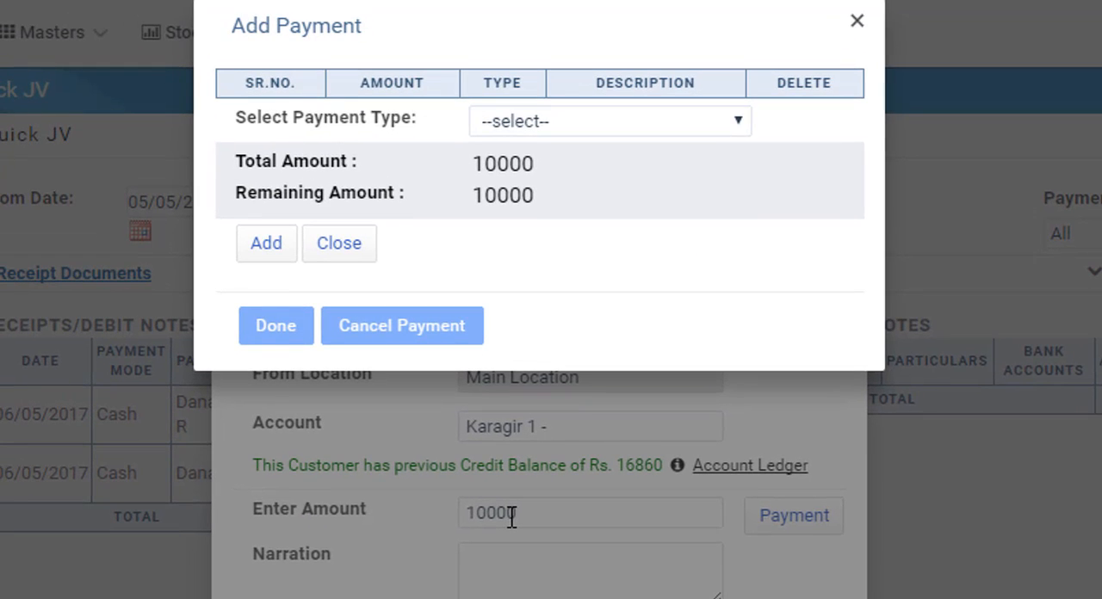
- Set the payment type to Cheque for the 10000 amount and select ICICI Bank as the bank
key("alt+Down")
key("Down")
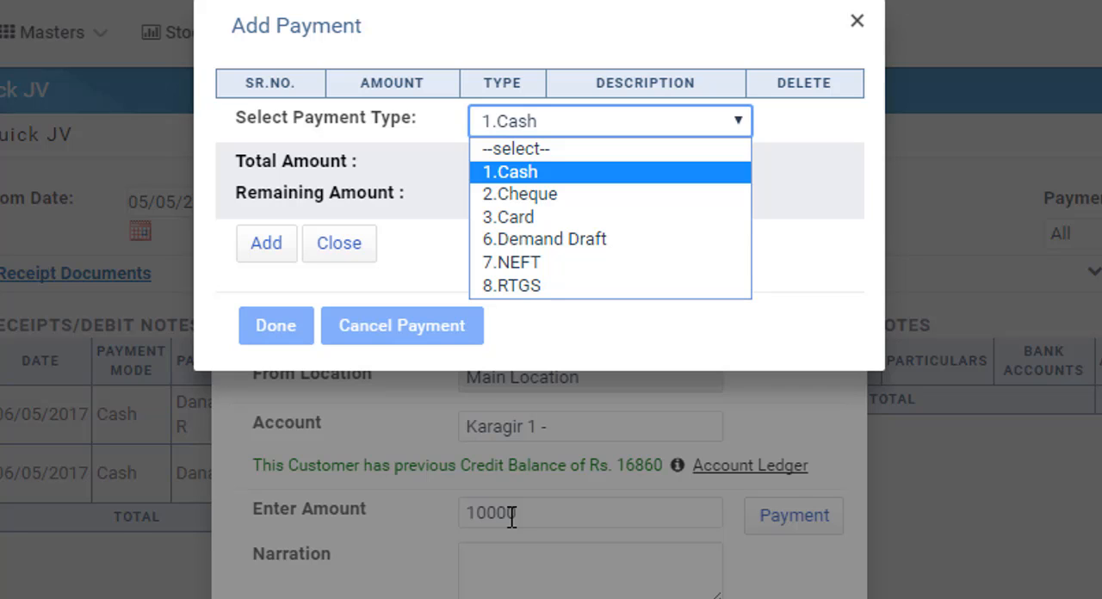
key("Down")
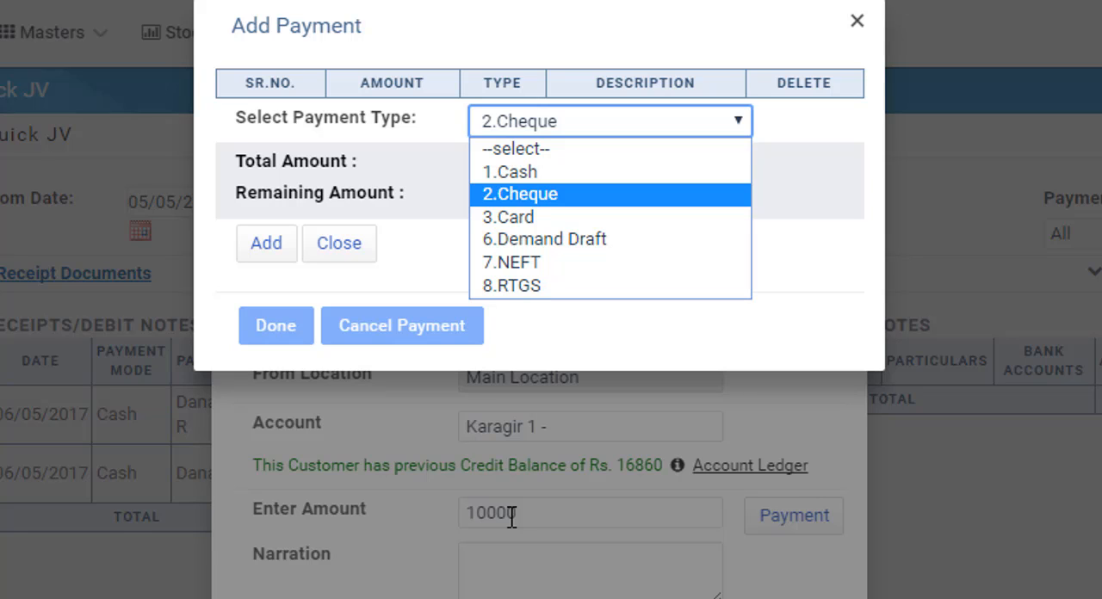
key("Return")
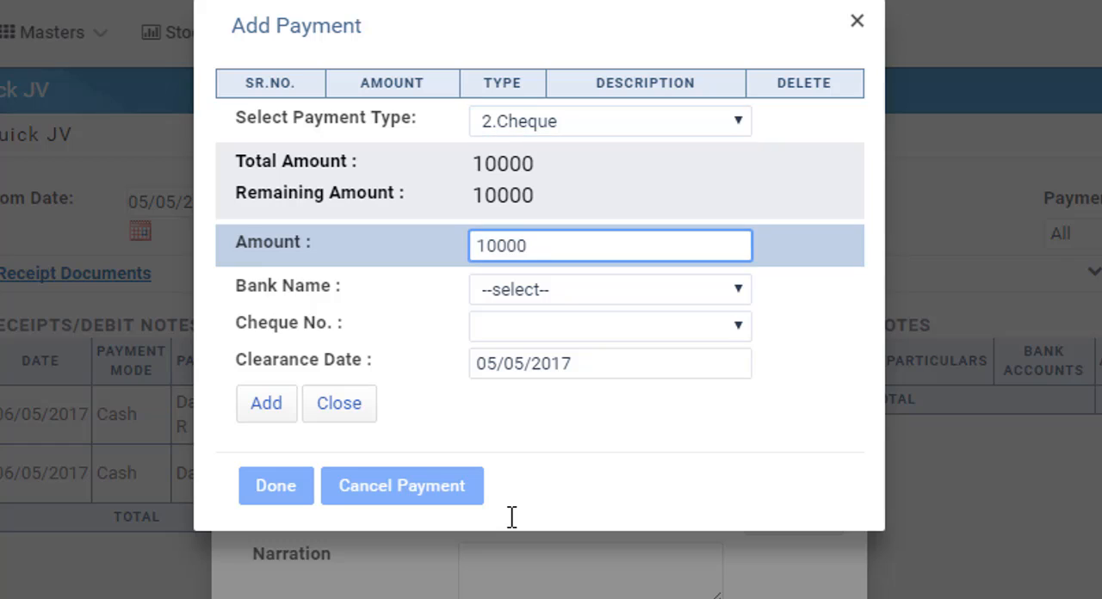
key("Tab")
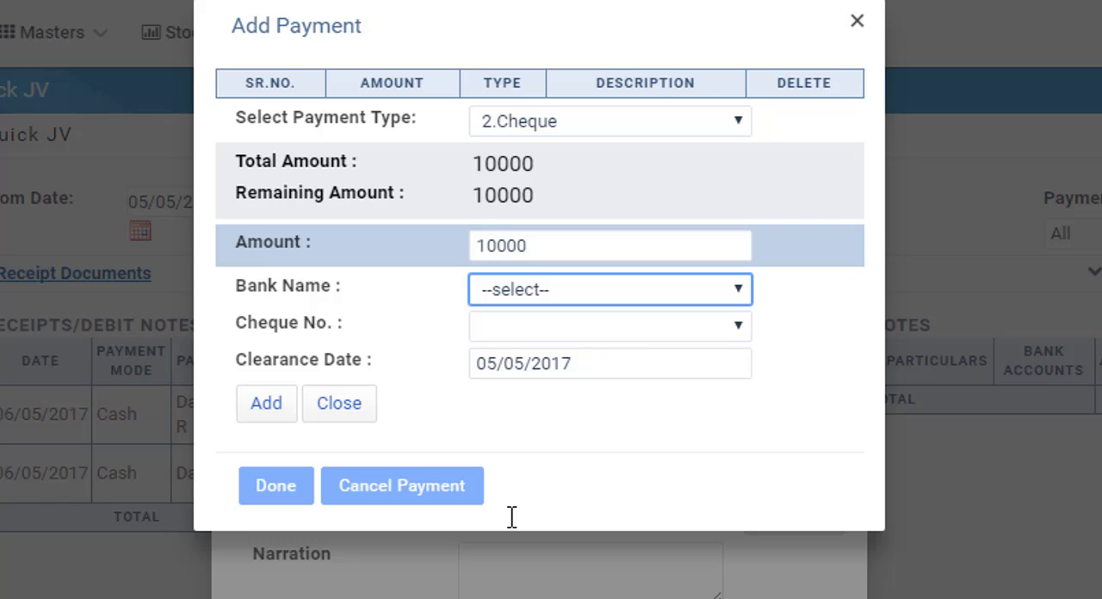
key("alt+Down")
key("Down")
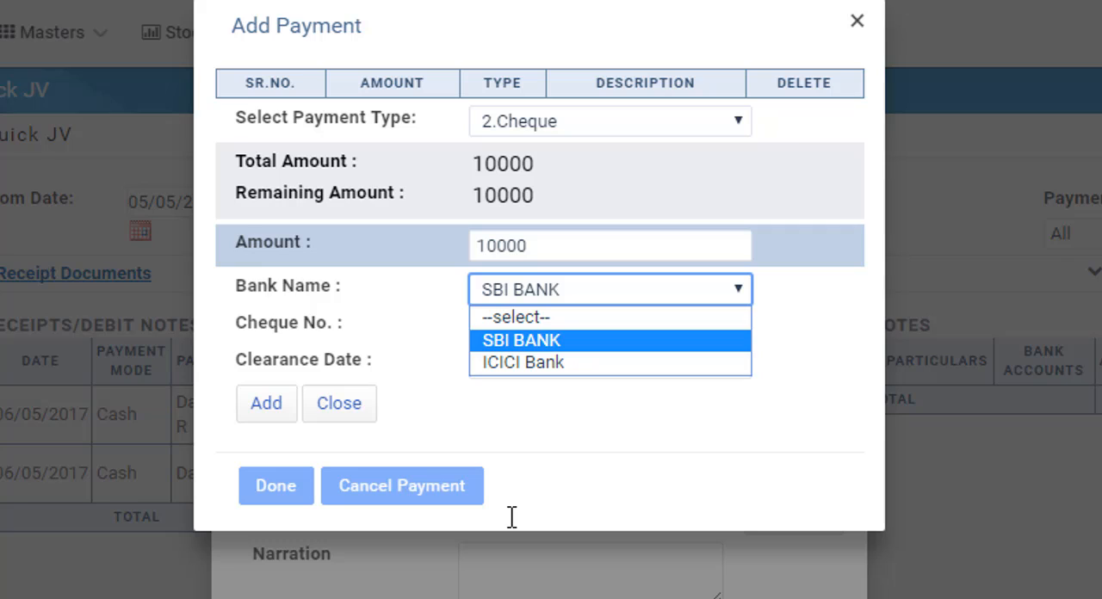
key("Down")
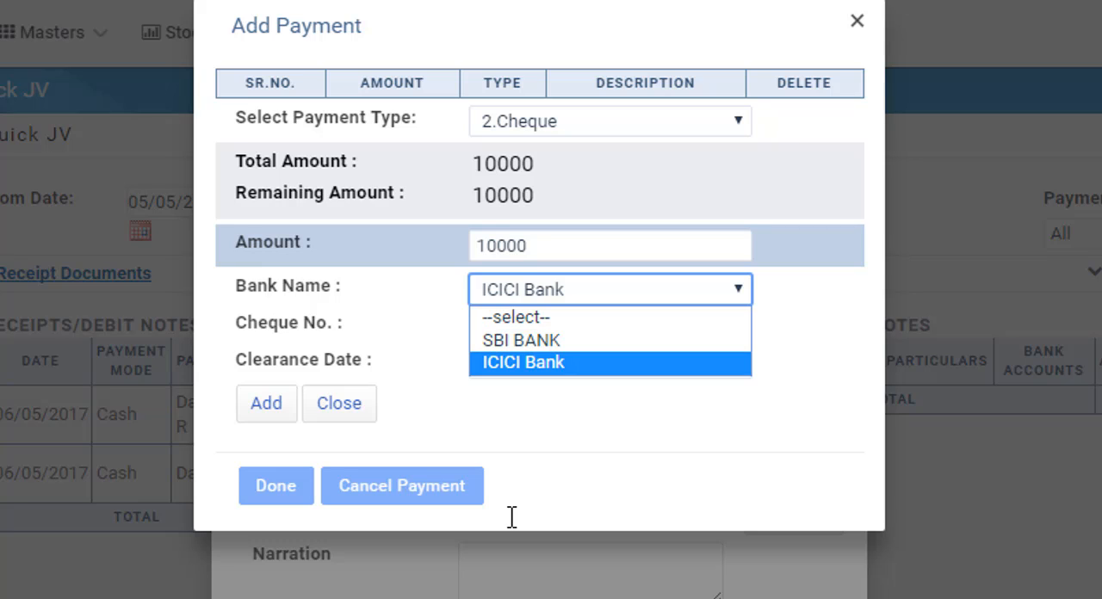
key("Return")
- Enter cheque number 123456 with clearance date 09/05/2017, then add the cheque and complete the payment entry
key("Tab")
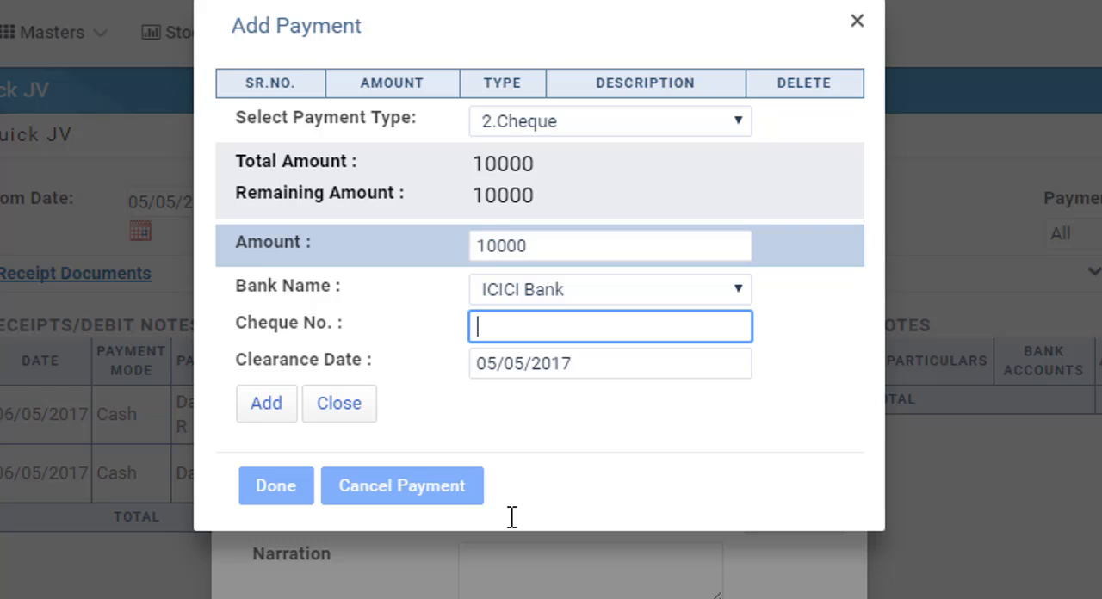
type("123456")
key("Tab")
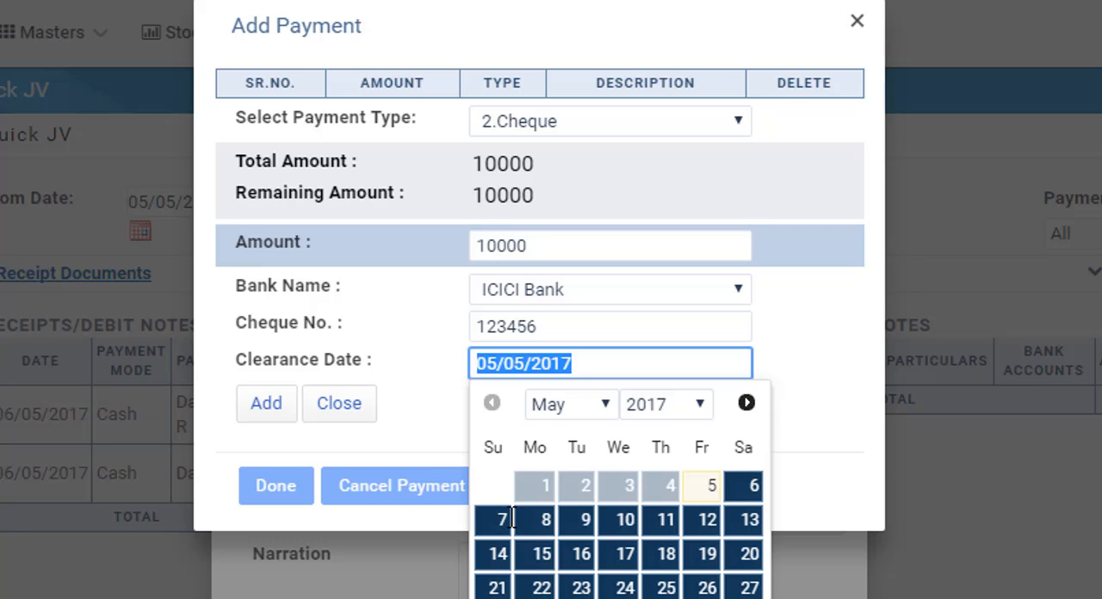
left_click(573, 523)
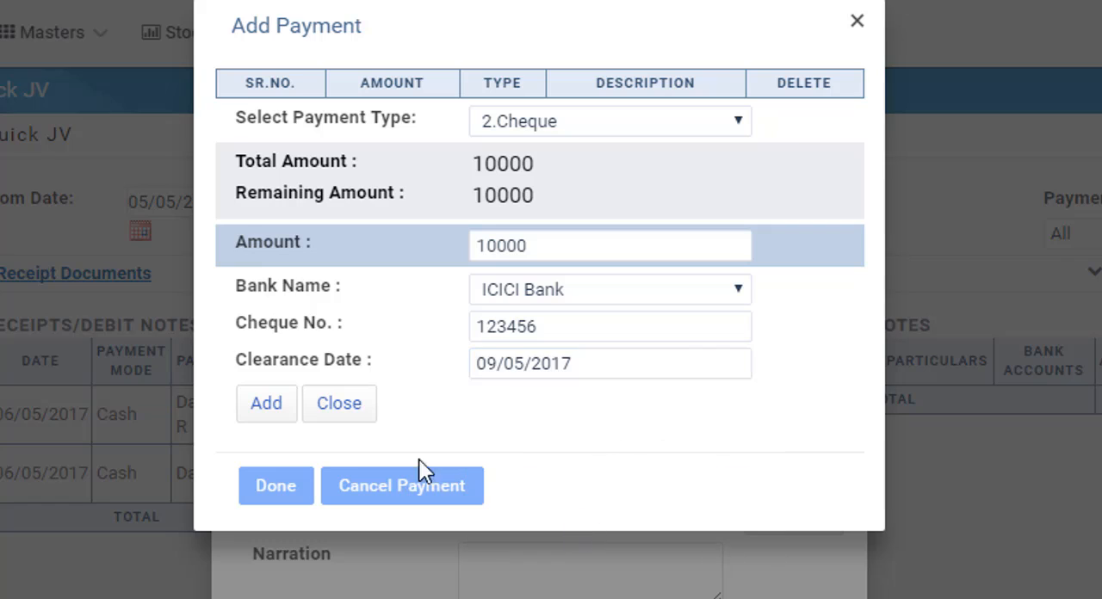
left_click(266, 404)
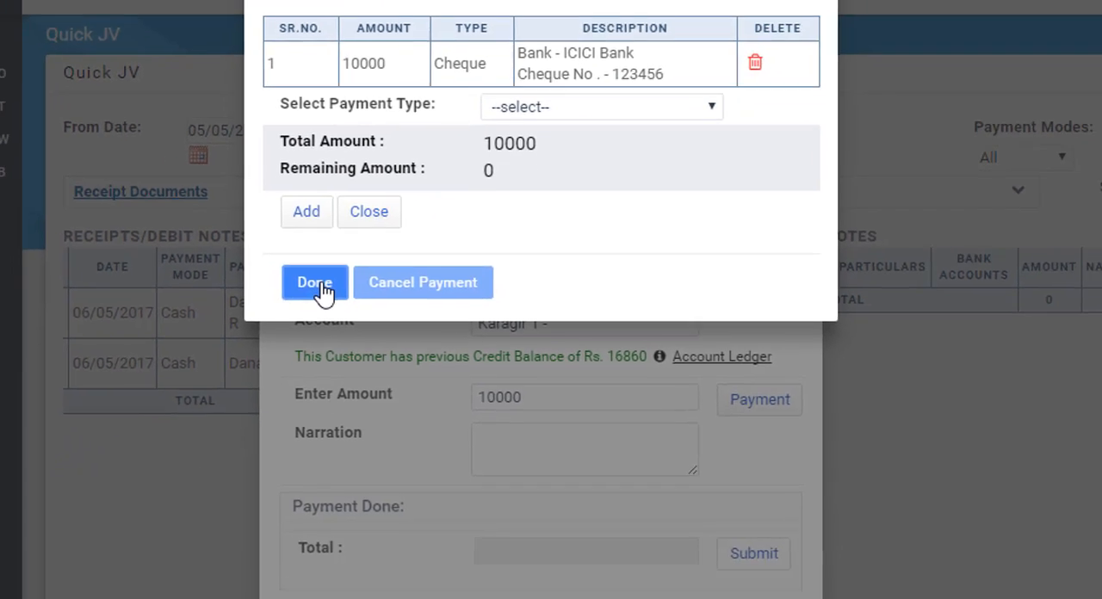
left_click(279, 379)
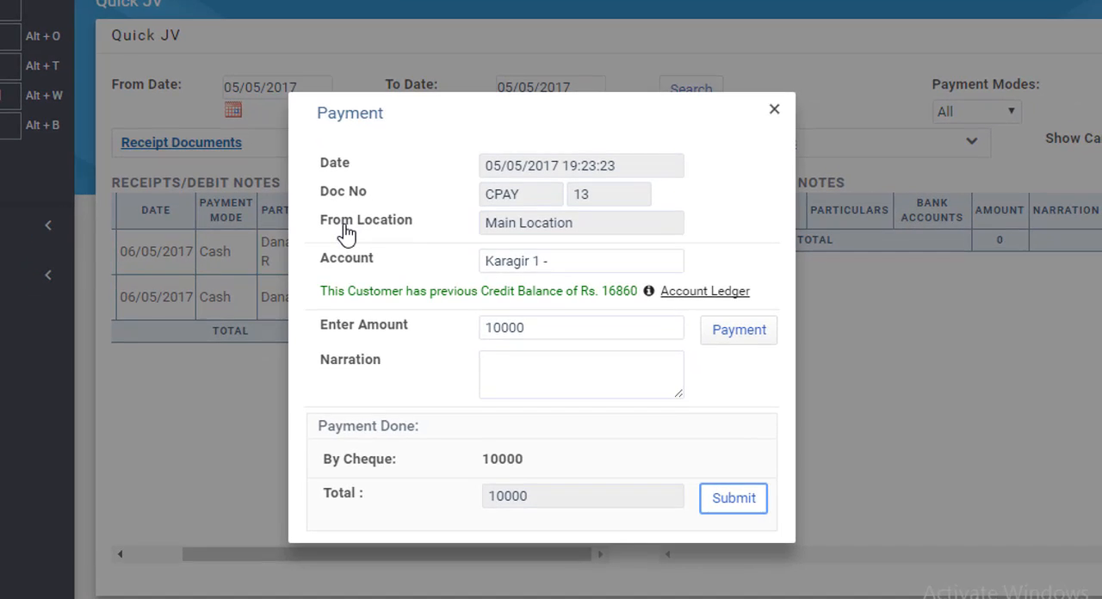
- Enter the narration "payment to karagir 1,", submit the supplier payment and acknowledge the save message
left_click(540, 375)
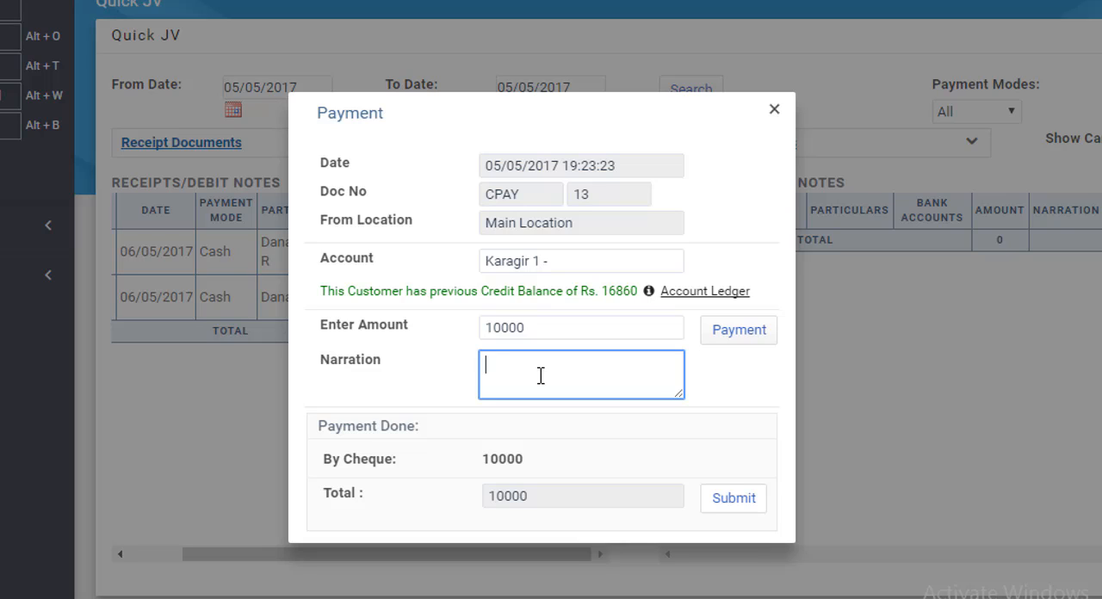
type("payment to karagir")
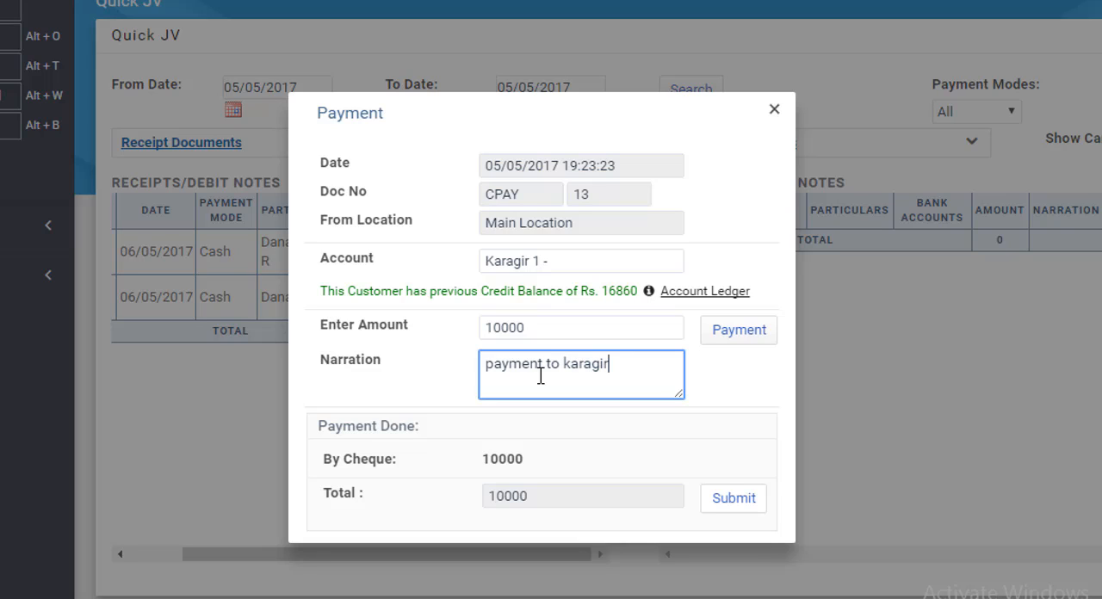
type(" 1,")
key("Tab")
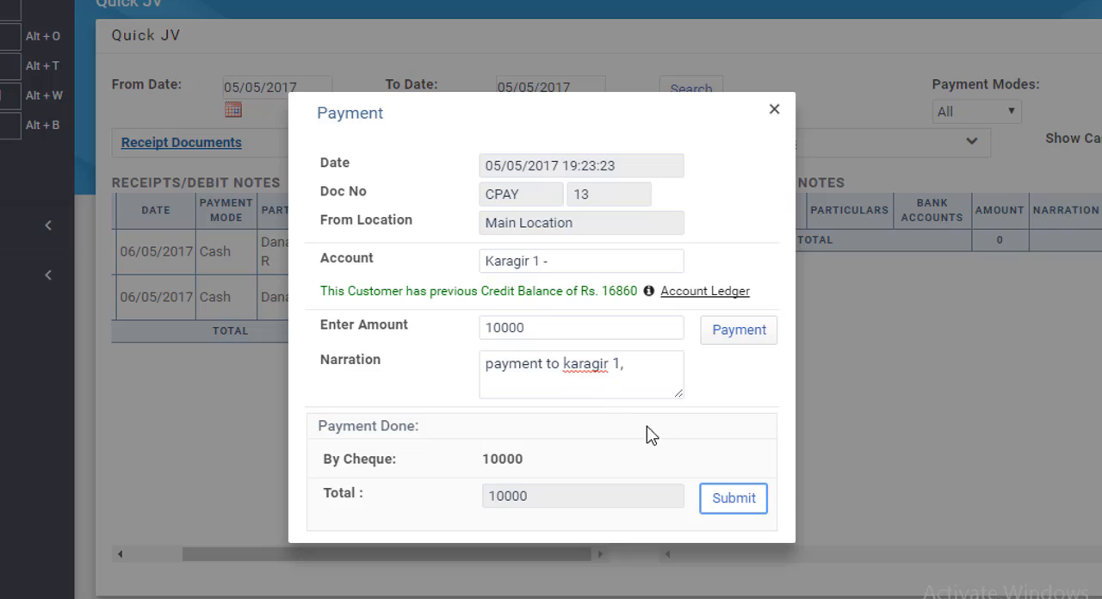
left_click(734, 500)
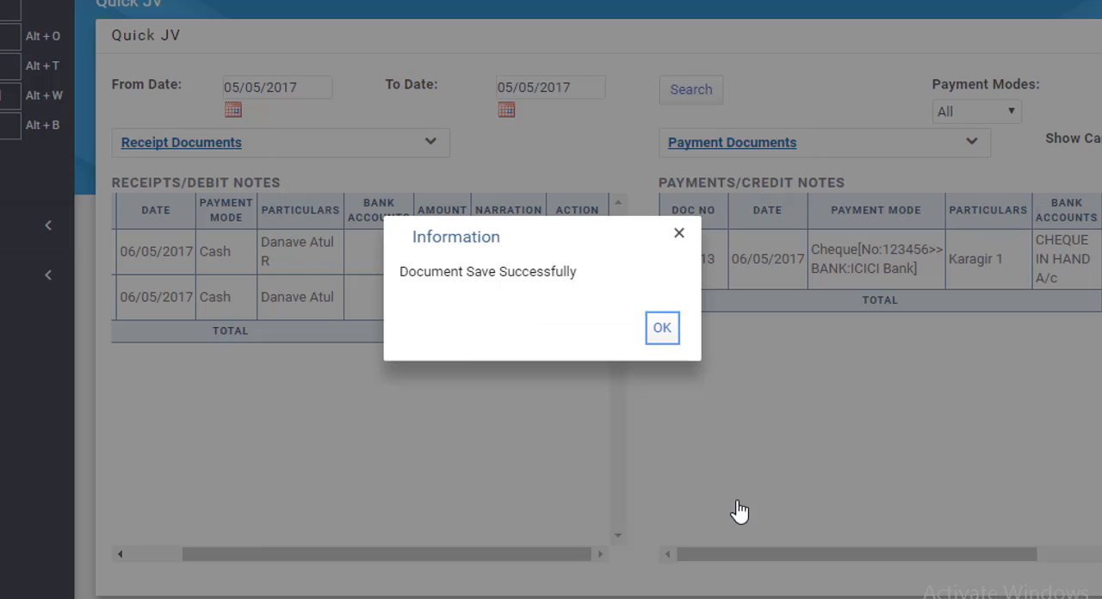
left_click(661, 328)
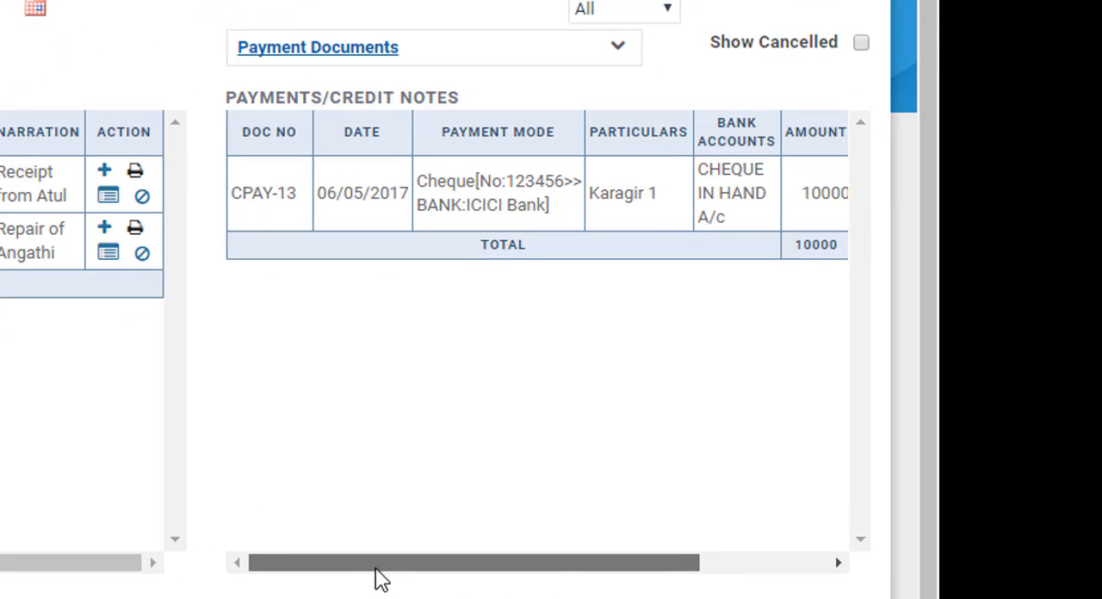
- Review the saved supplier payment's document number, payment mode, particulars, narration and available actions in the payments list
left_click_drag(376, 568, 345, 568)
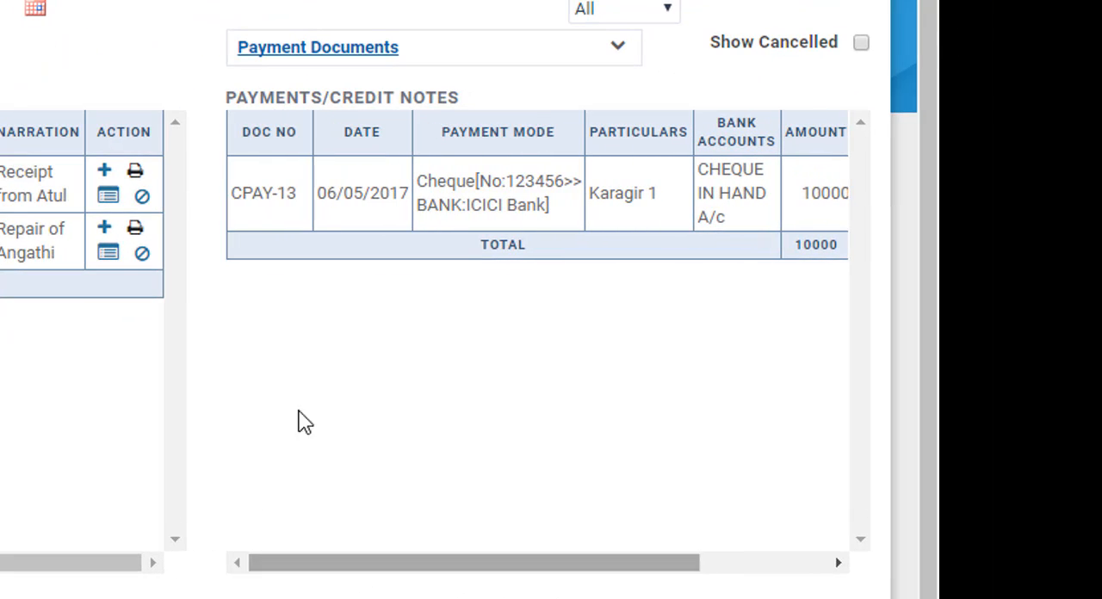
double_click(250, 193)
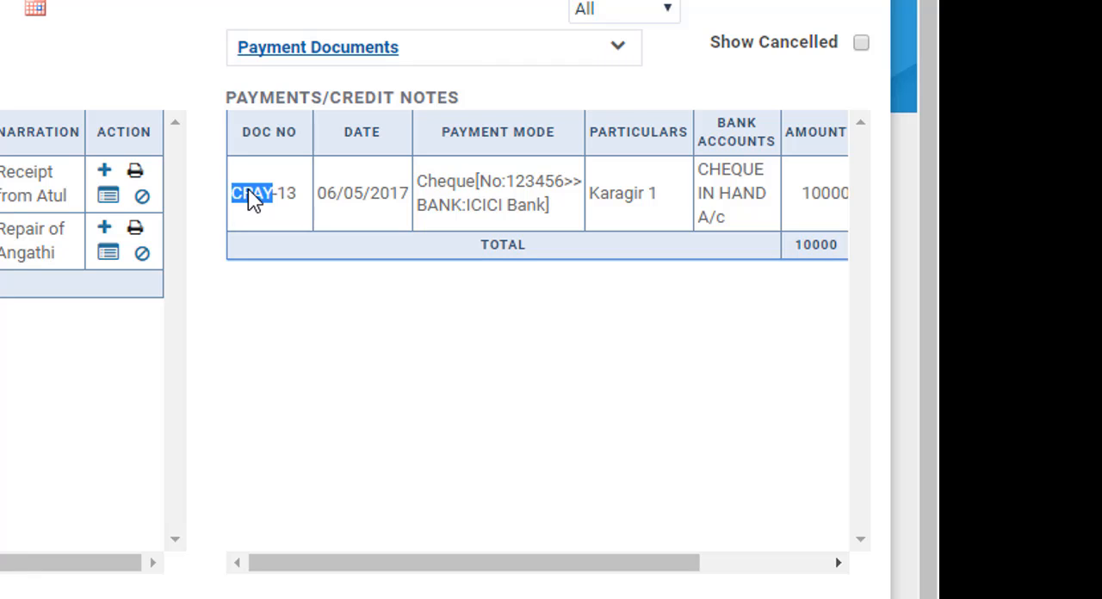
left_click(297, 191)
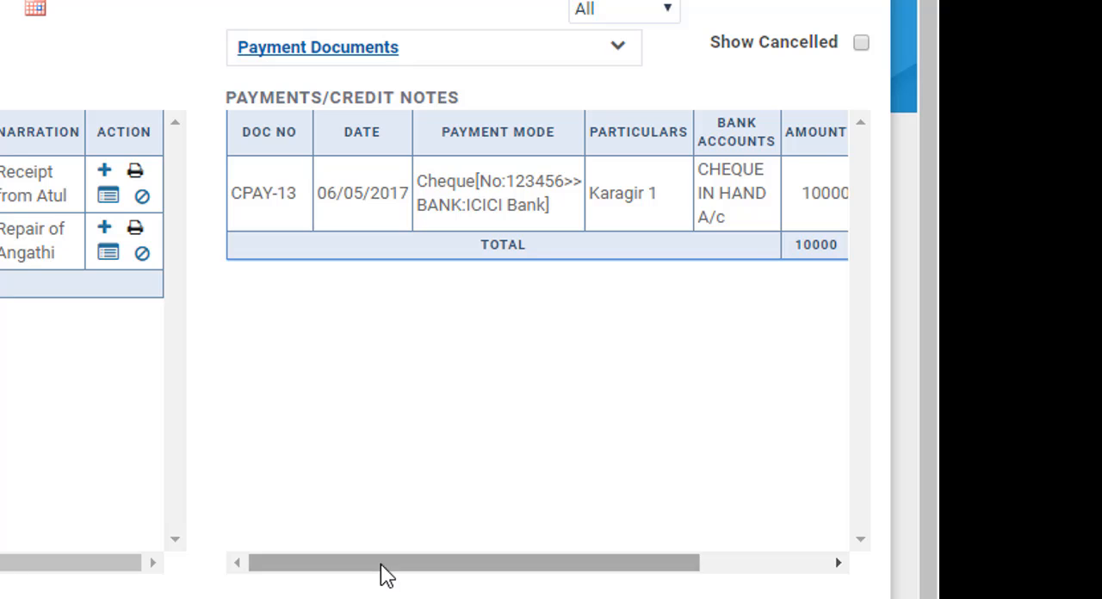
left_click_drag(385, 575, 466, 573)
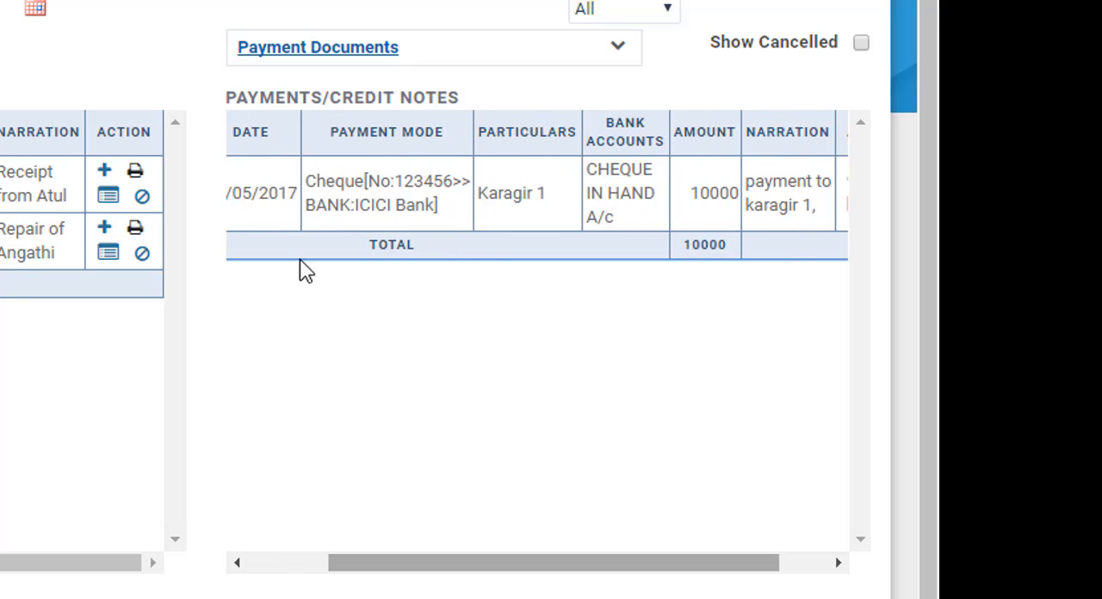
left_click_drag(305, 181, 445, 203)
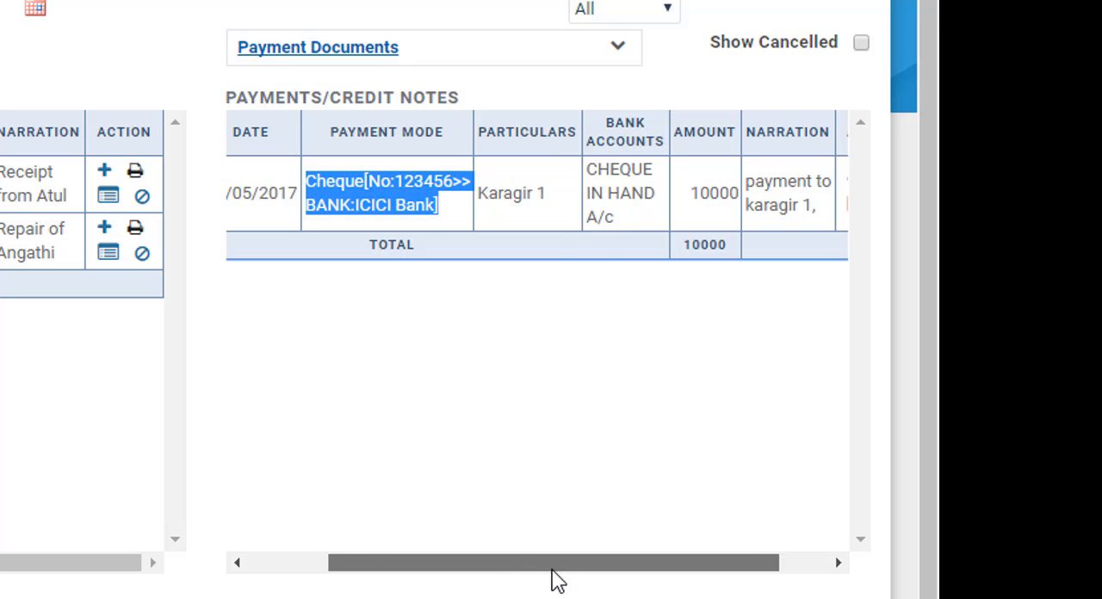
left_click_drag(552, 571, 599, 571)
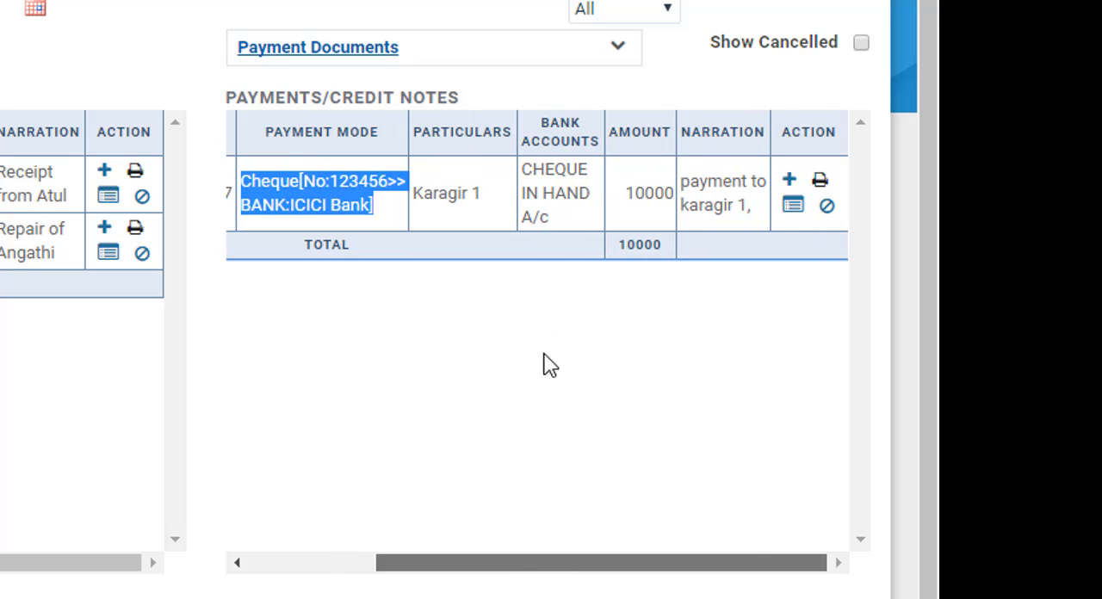
- Check the particulars and amount of the Karagir 1 cheque payment in the payments list
double_click(441, 194)
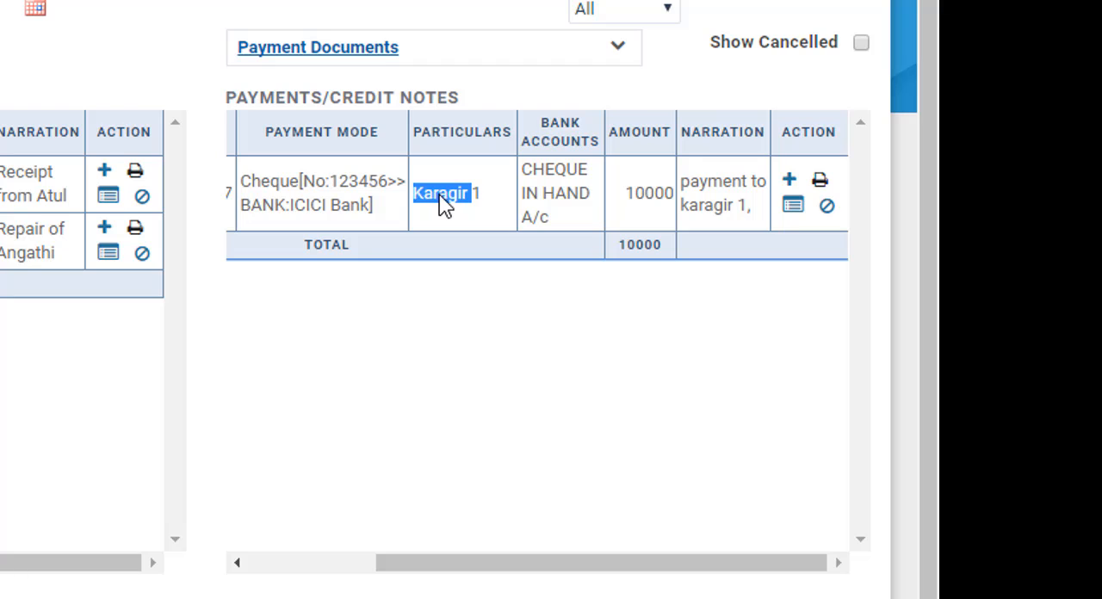
left_click(485, 202)
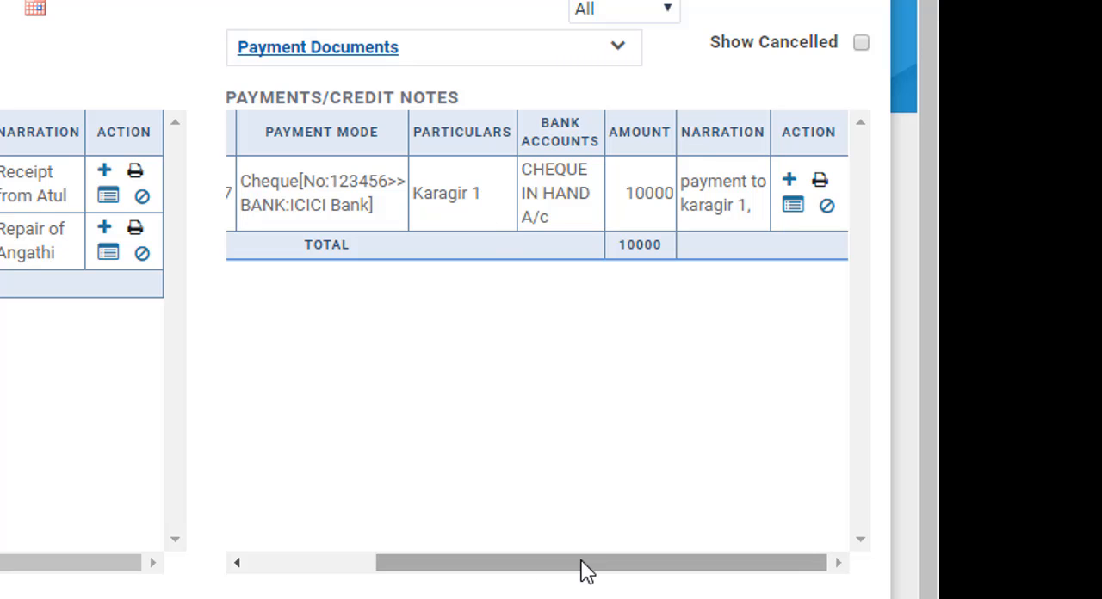
double_click(655, 204)
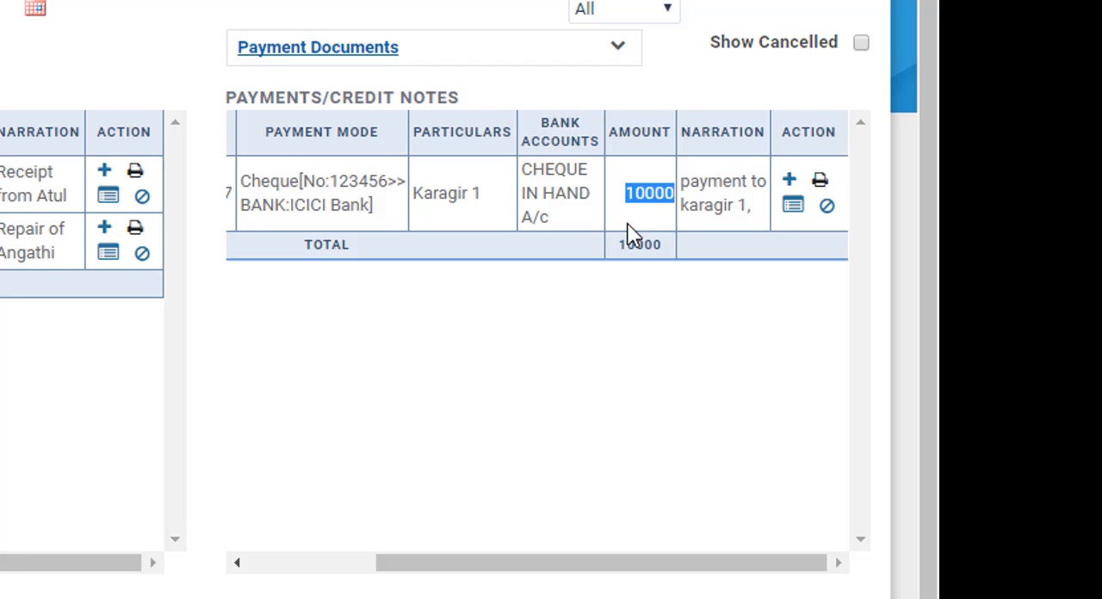
left_click(641, 223)
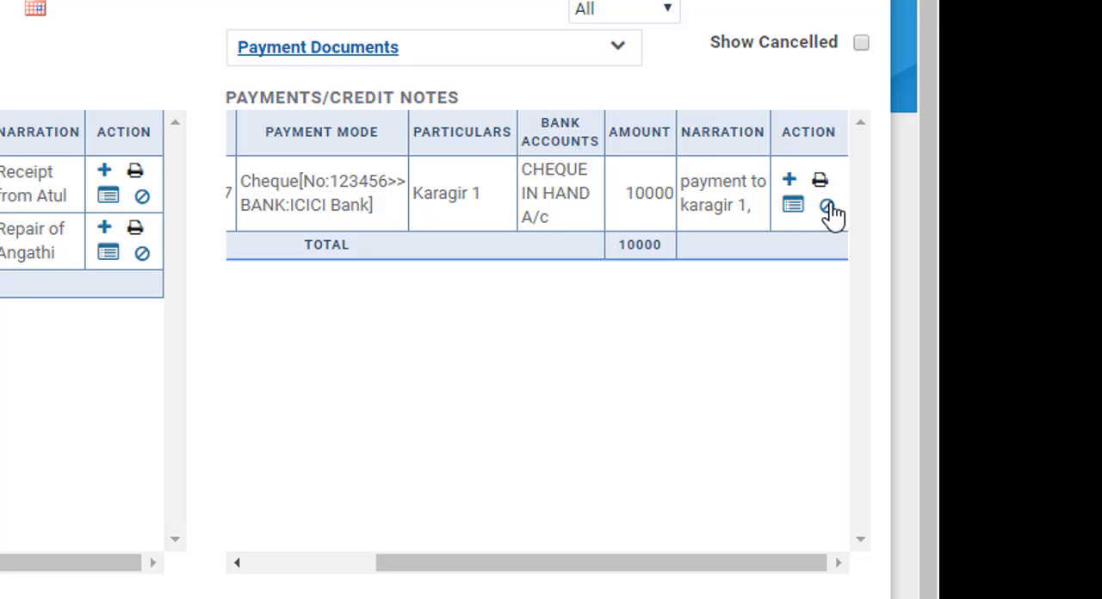
left_click(618, 48)
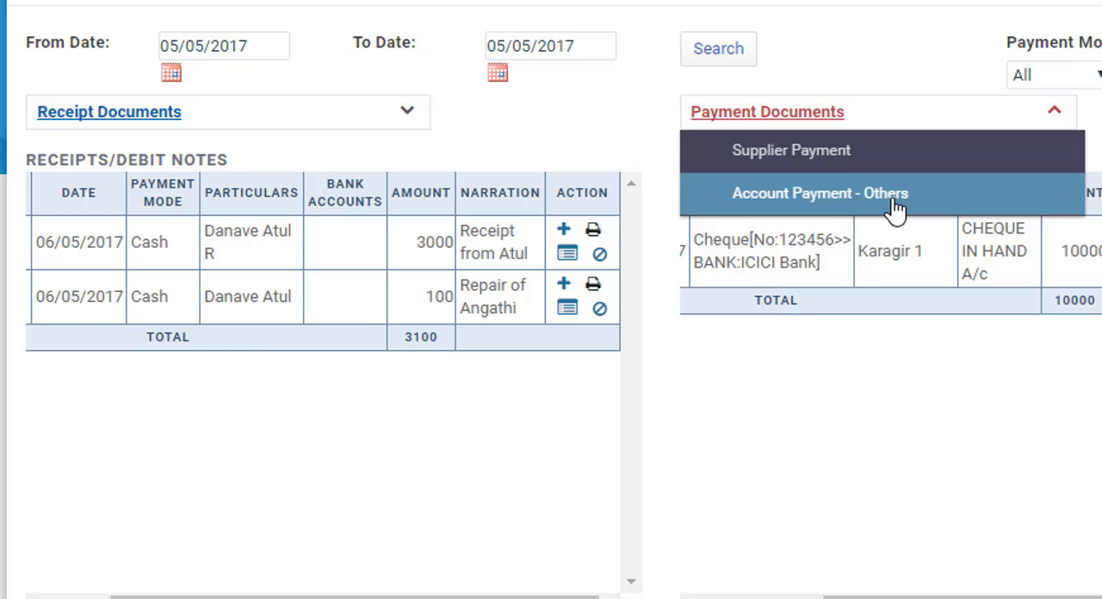
left_click(896, 209)
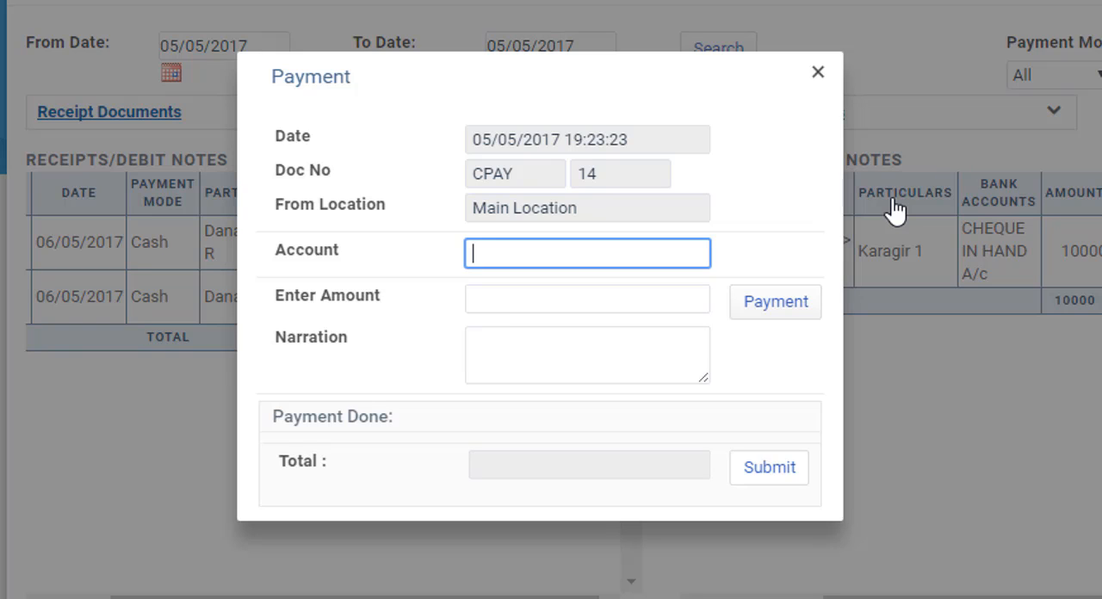
type("El")
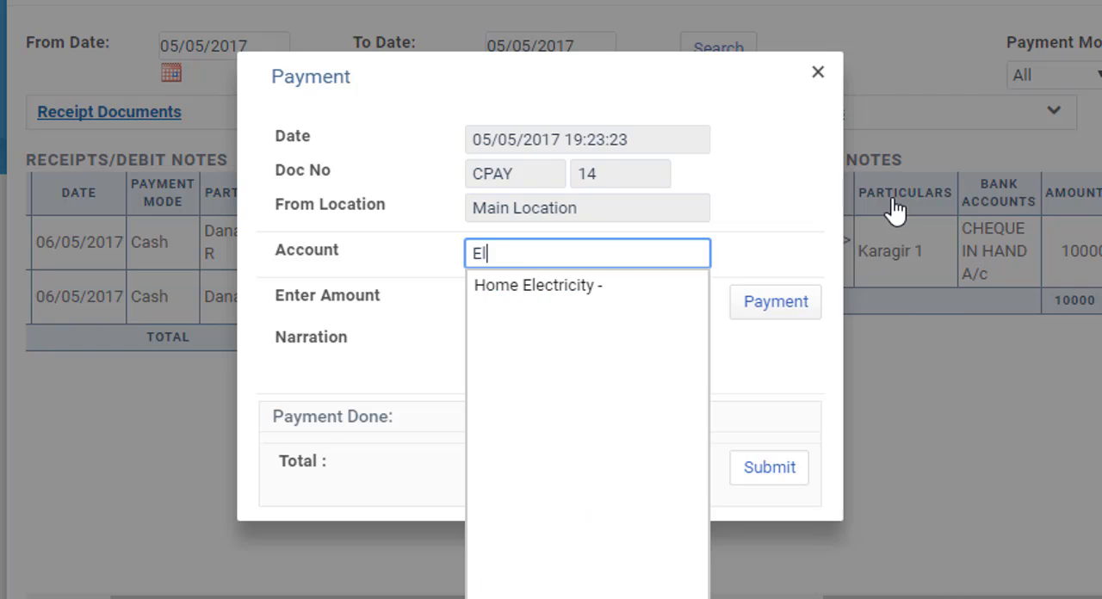
key("Down")
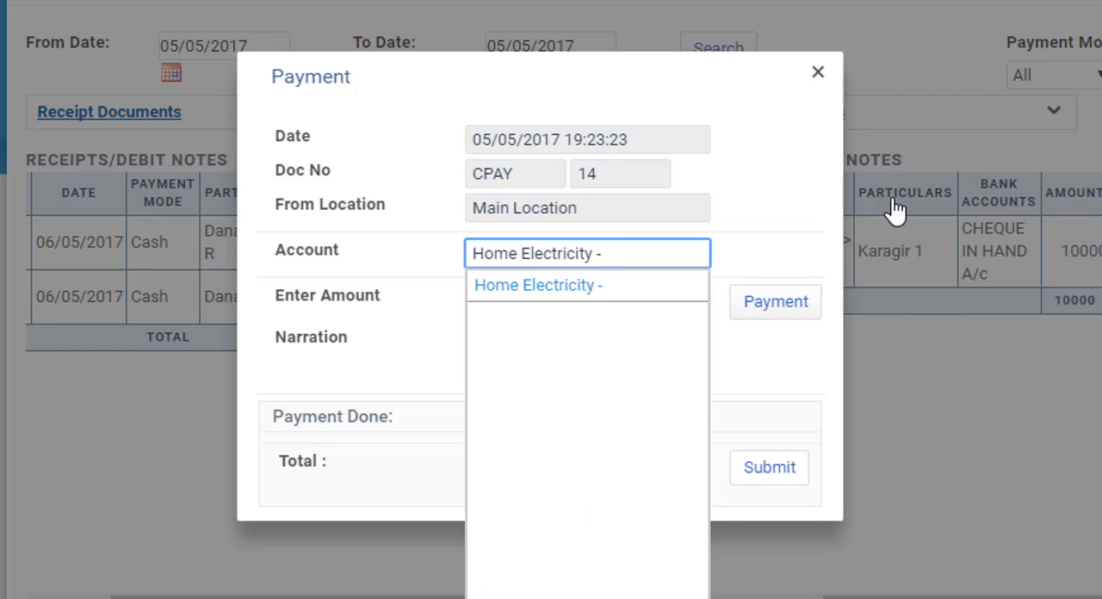
key("Return")
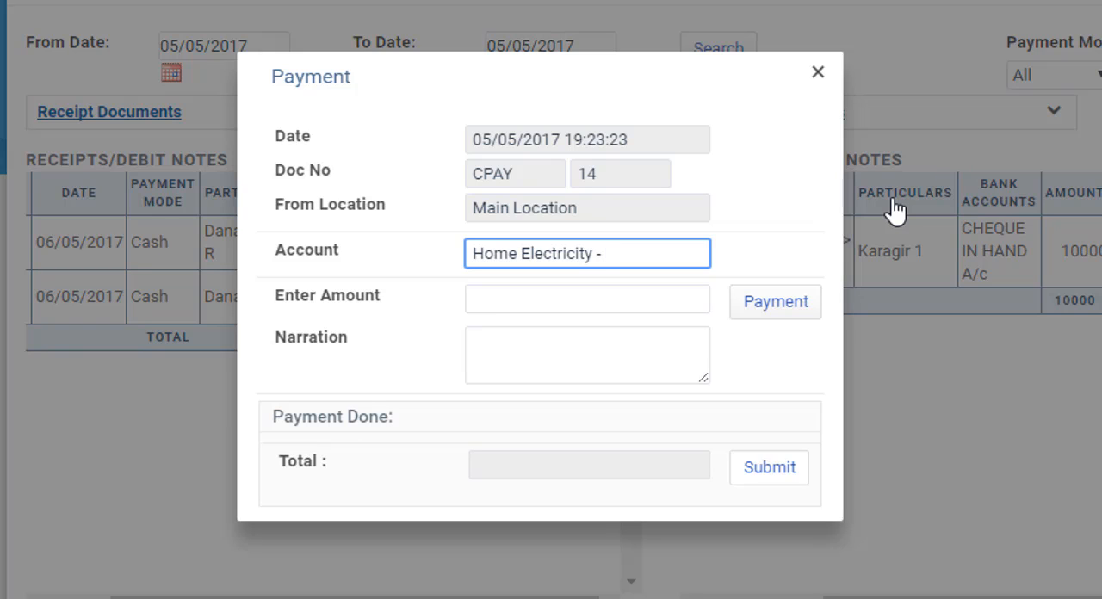
key("ctrl+a")
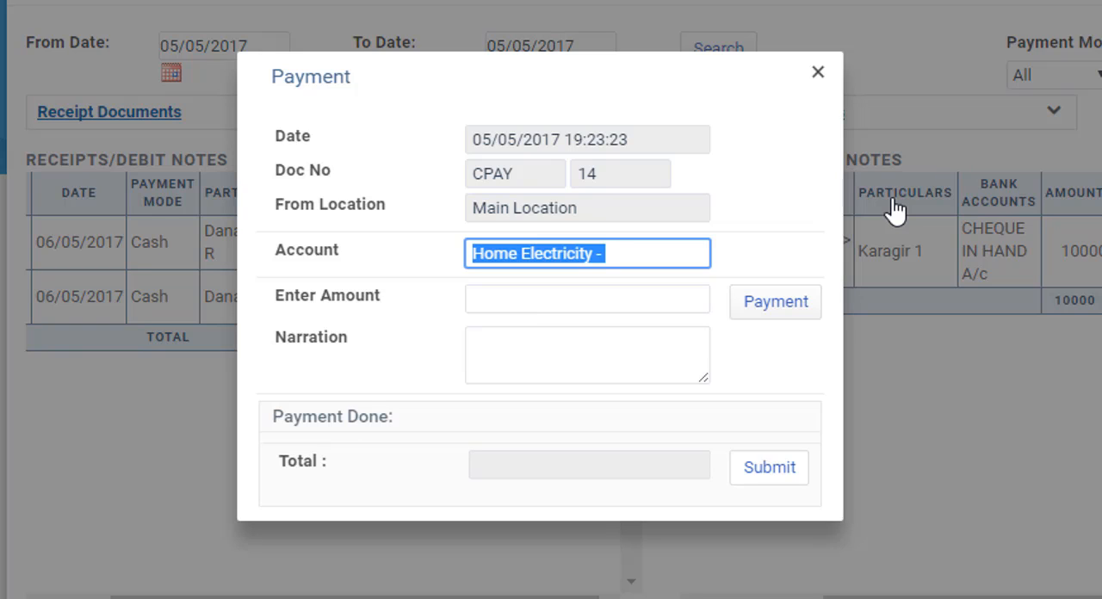
type("Other")
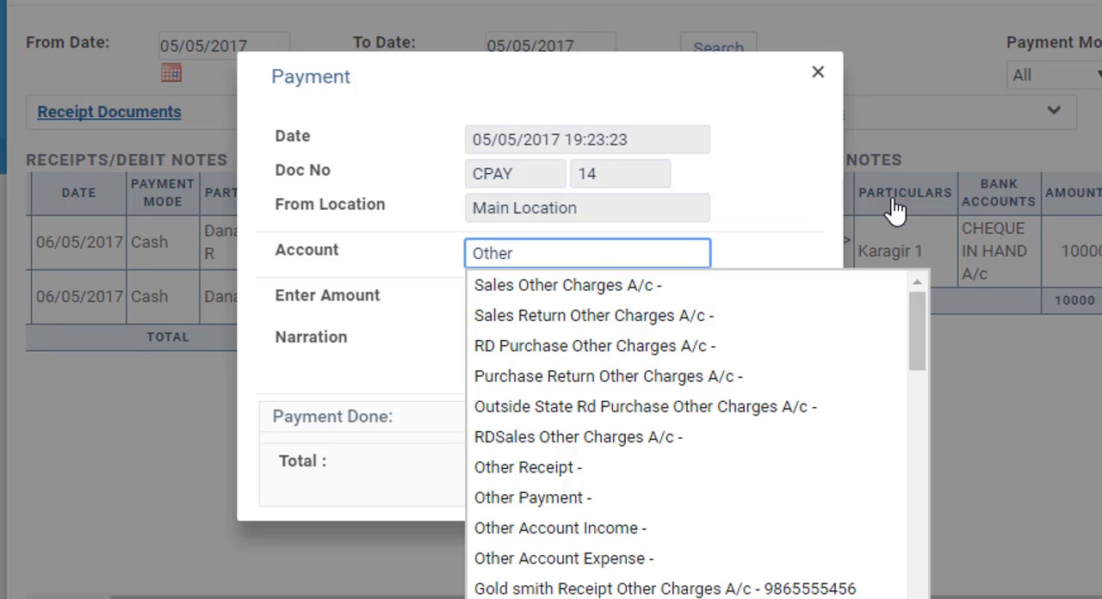
type(" E")
key("BackSpace")
key("BackSpace")
key("BackSpace")
key("BackSpace")
key("BackSpace")
key("BackSpace")
key("BackSpace")
type("Exp")
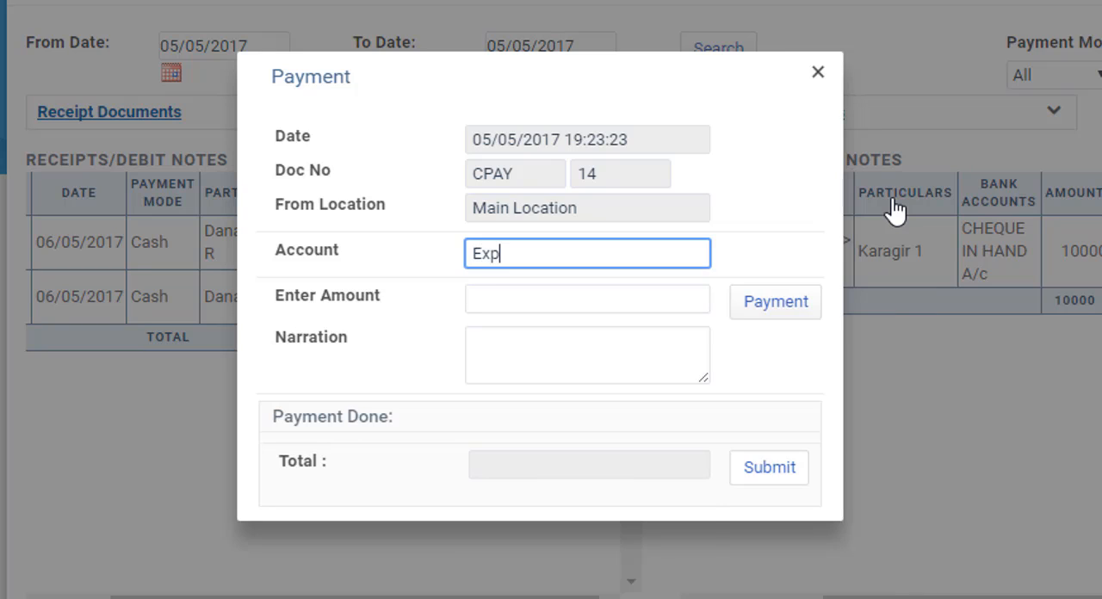
key("Down")
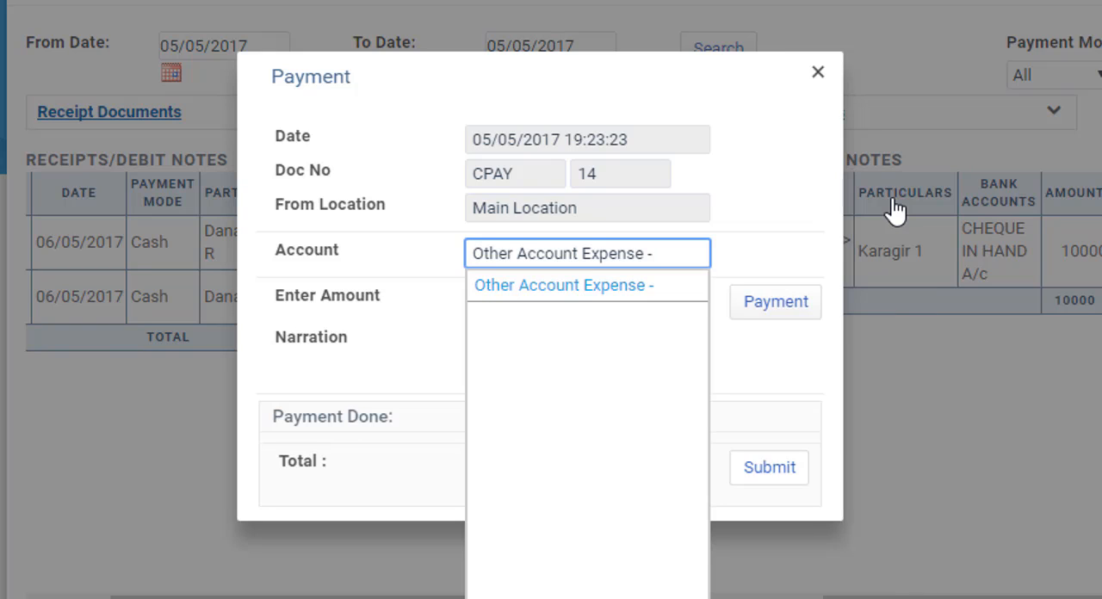
key("Return")
key("Tab")
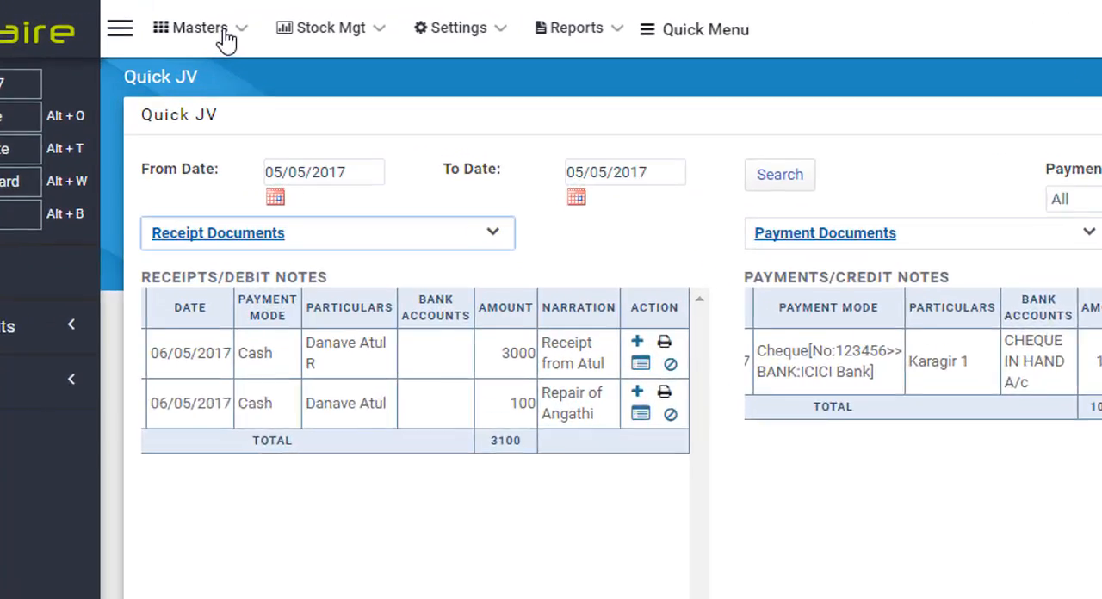
left_click(255, 28)
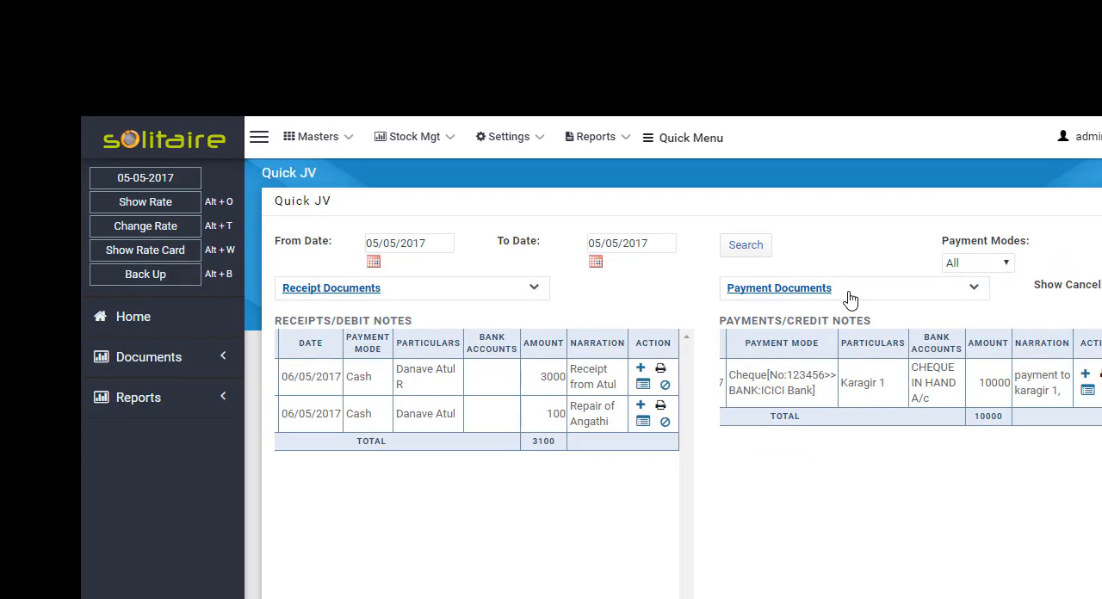
- Create an Account Payment - Others document for the Home Electricity account with an amount of 1000
left_click(849, 300)
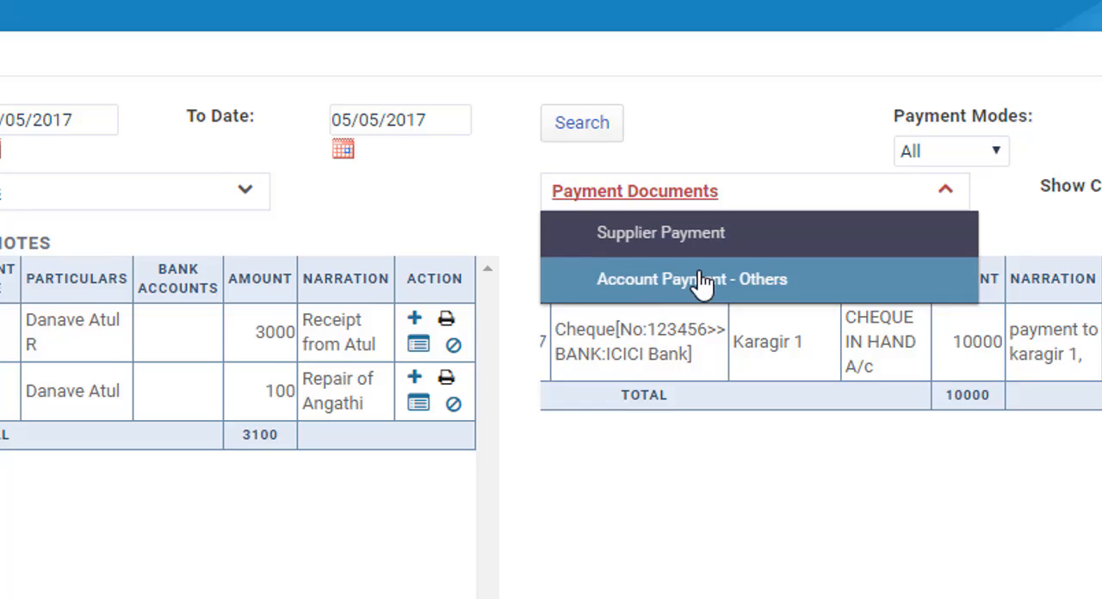
left_click(702, 280)
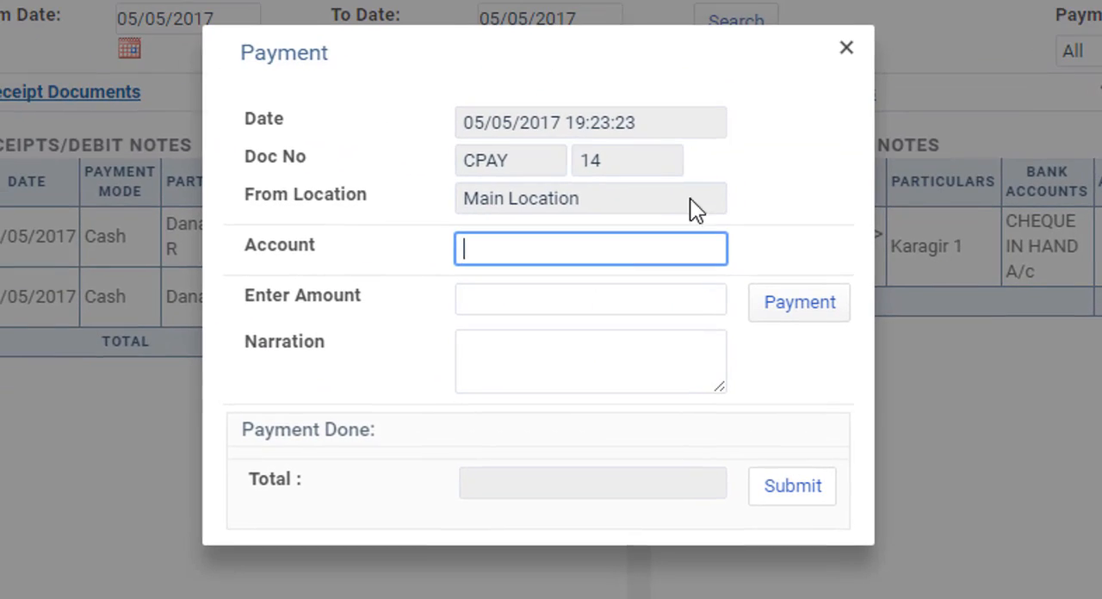
type("Home")
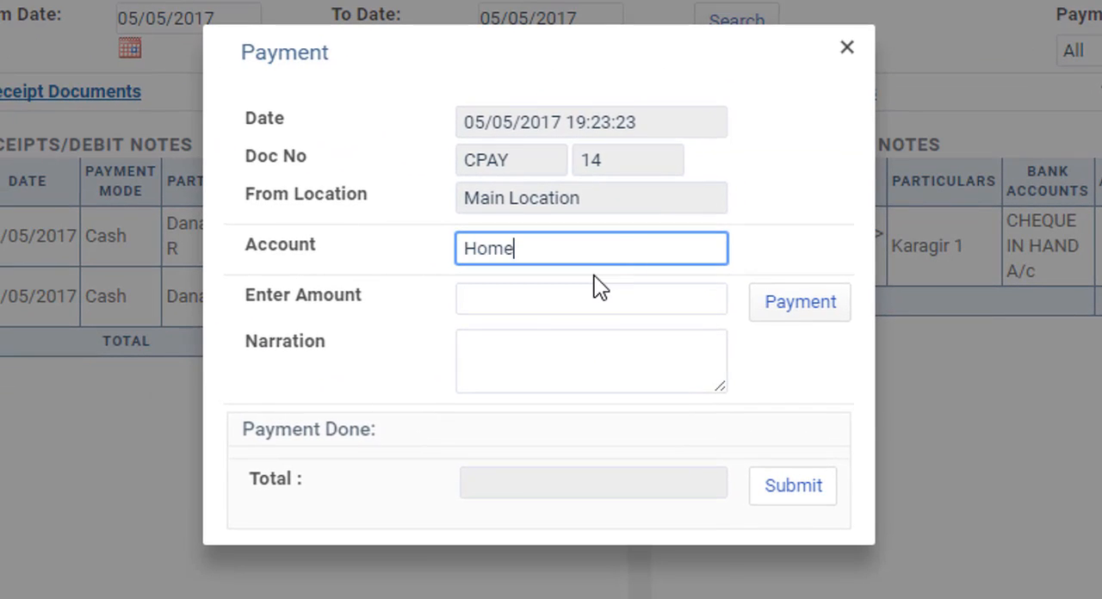
key("Down")
key("Return")
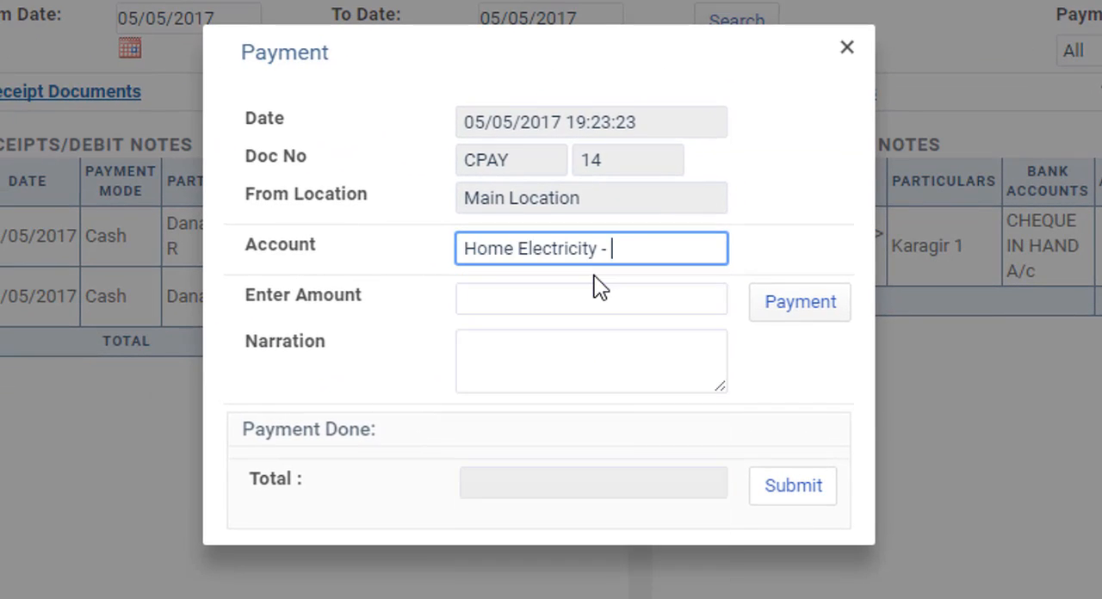
key("Tab")
type("1000")
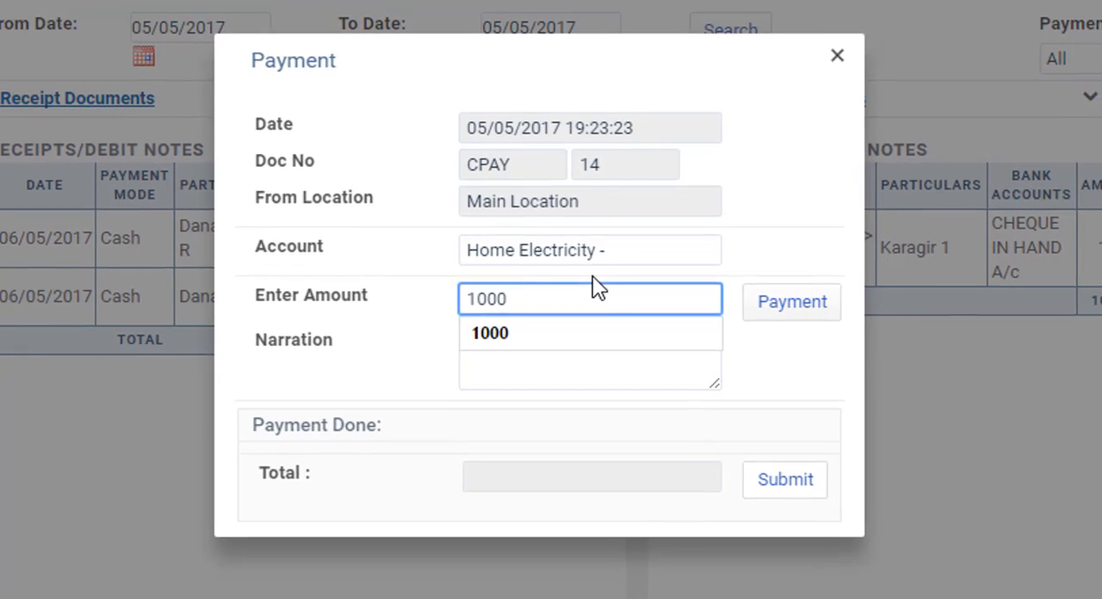
key("Tab")
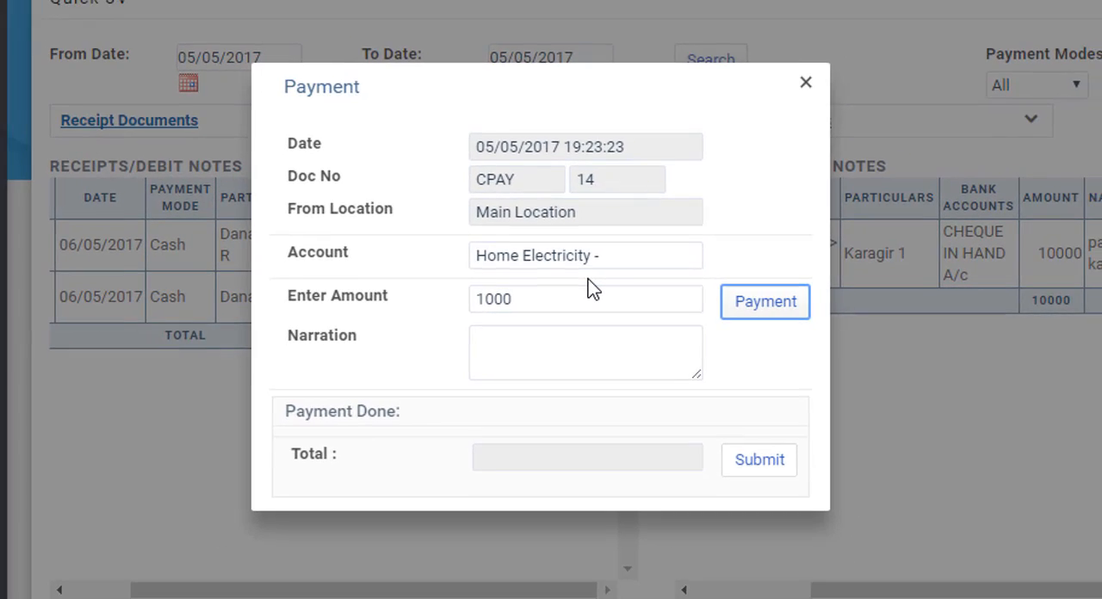
- Add a Cash payment of 1000 to the Home Electricity document and complete the payment entry
key("Return")
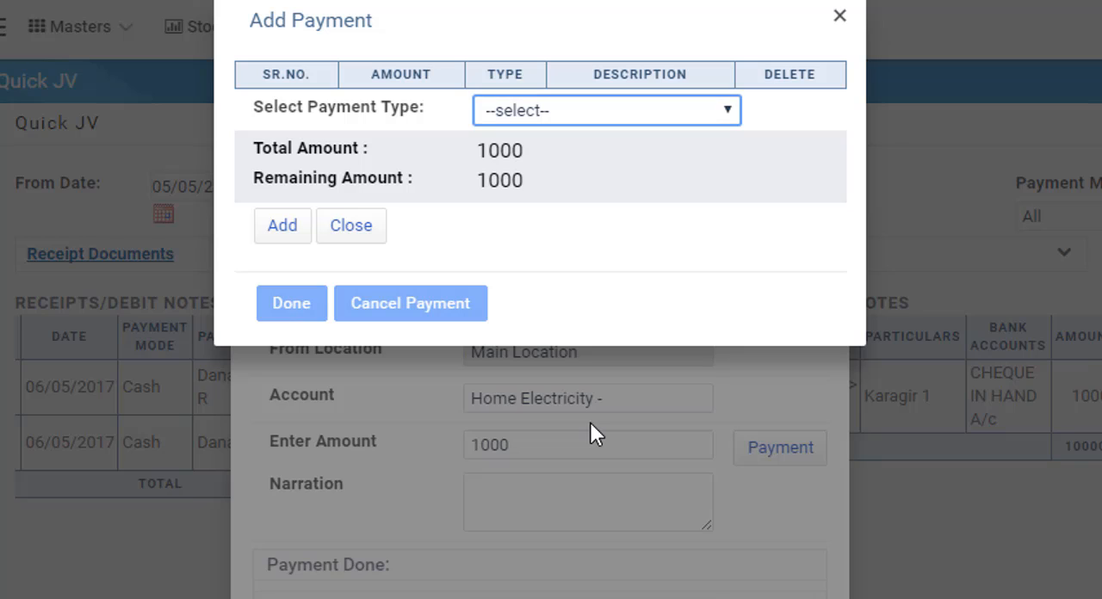
key("alt+Down")
key("Down")
key("Return")
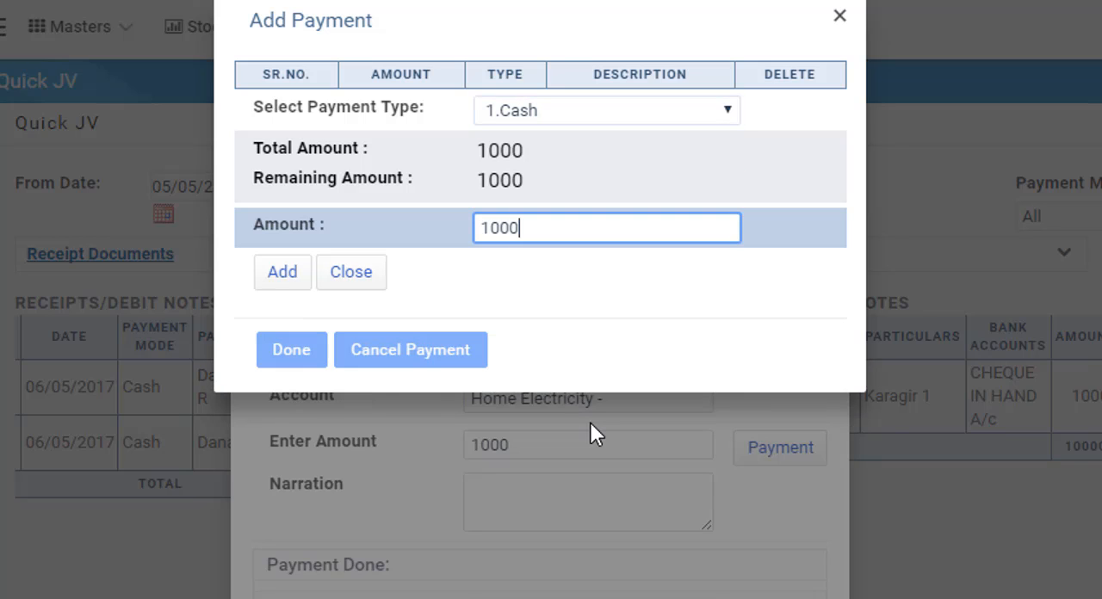
key("Tab")
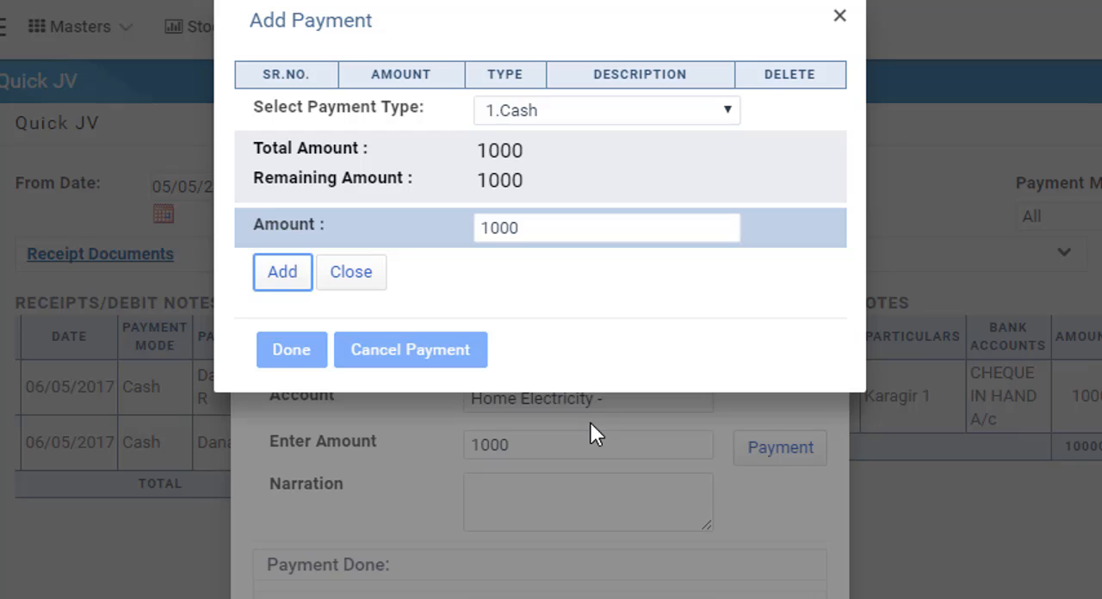
key("Return")
key("Tab")
key("Tab")
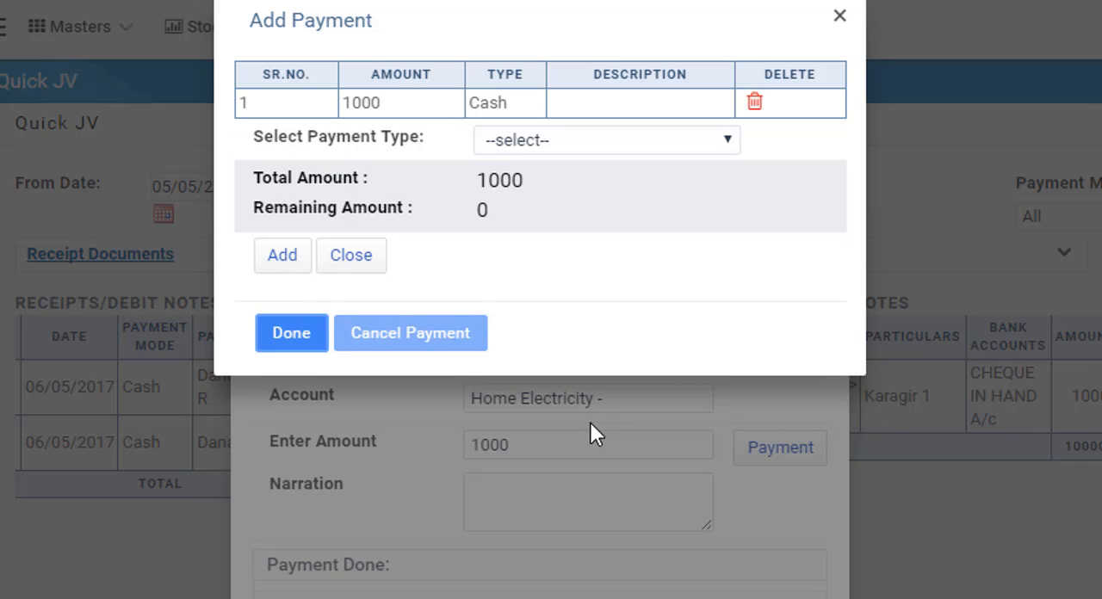
key("Return")
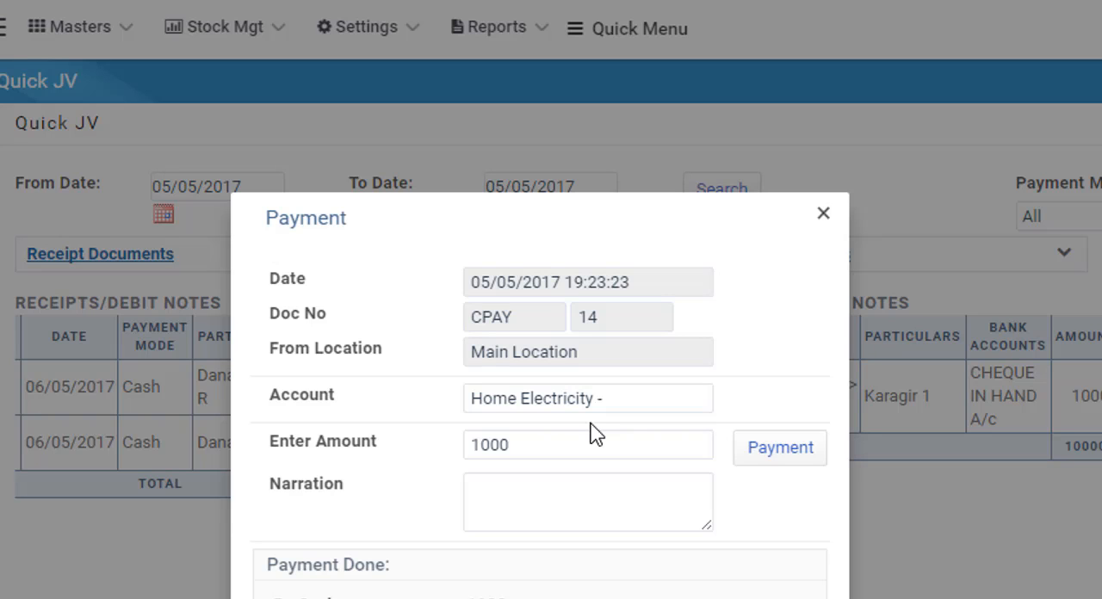
- Enter the narration "Electricity bill for May 17", submit the account payment and acknowledge the save message
left_click(494, 512)
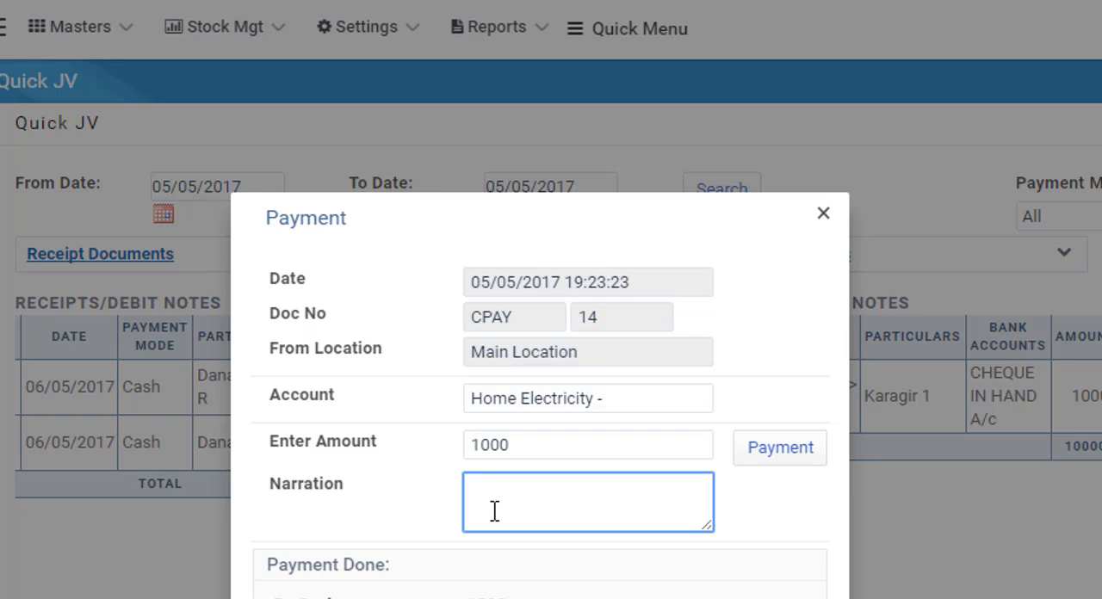
type("Electricity bill for May 17")
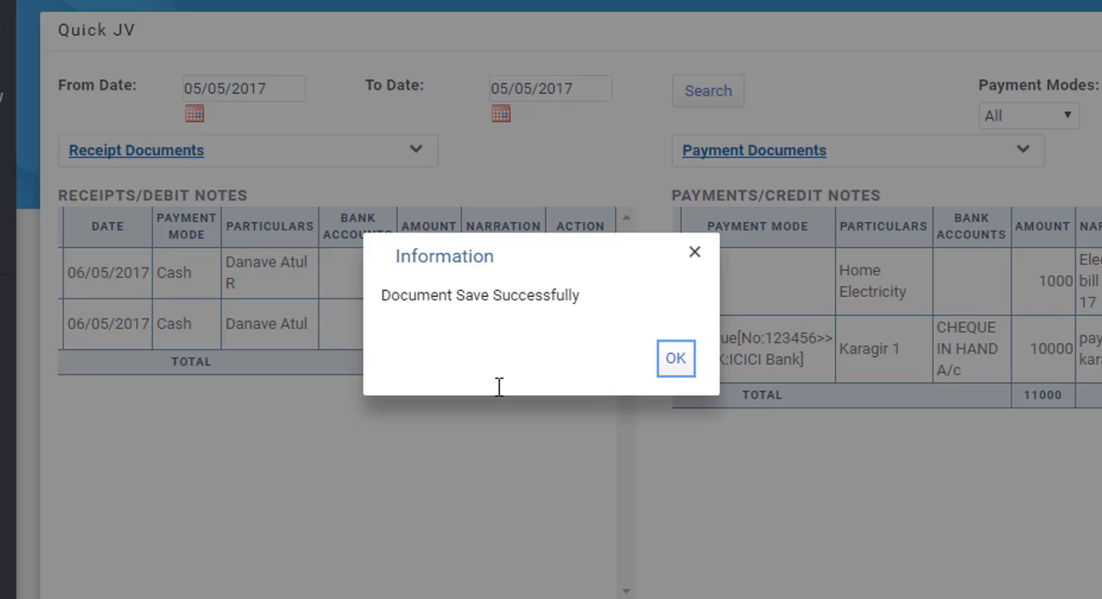
key("Return")
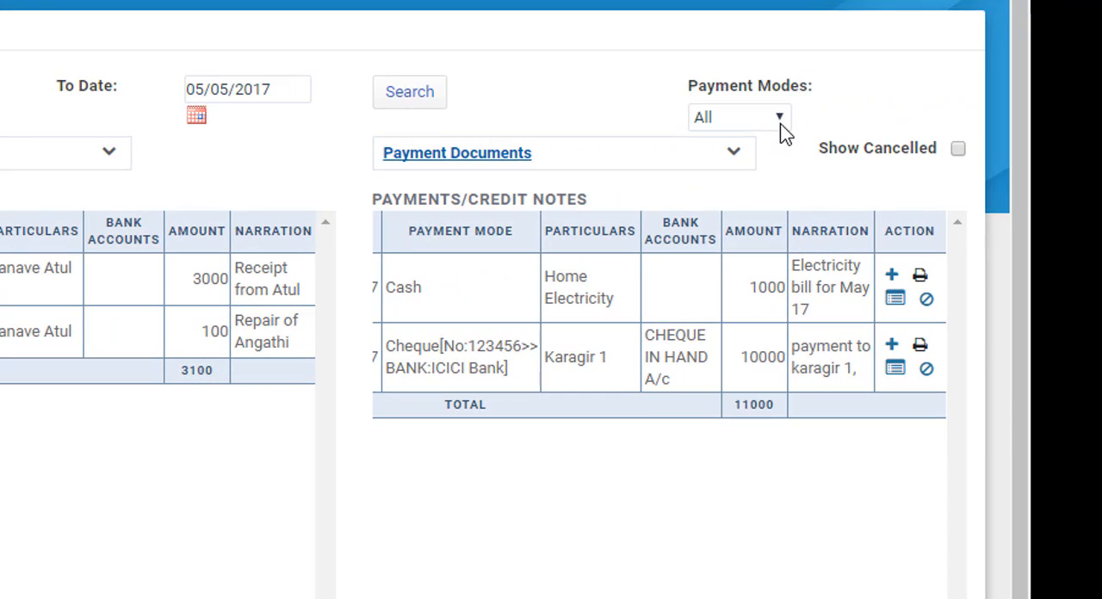
- Filter the listed documents by the Cash and Cheque payment modes in turn, and return the filter to All
left_click(781, 119)
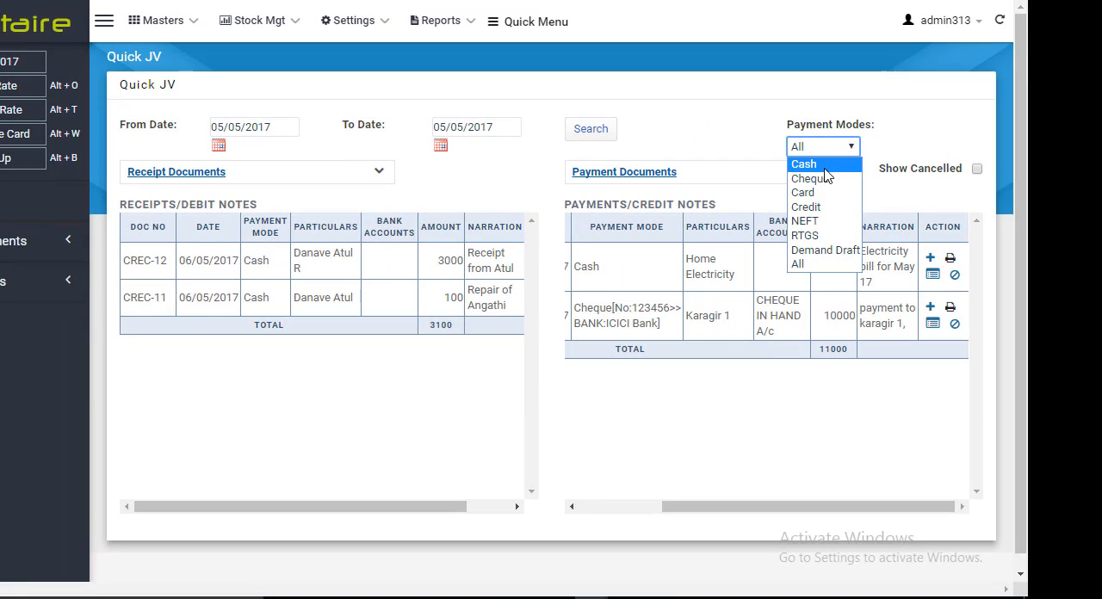
left_click(824, 170)
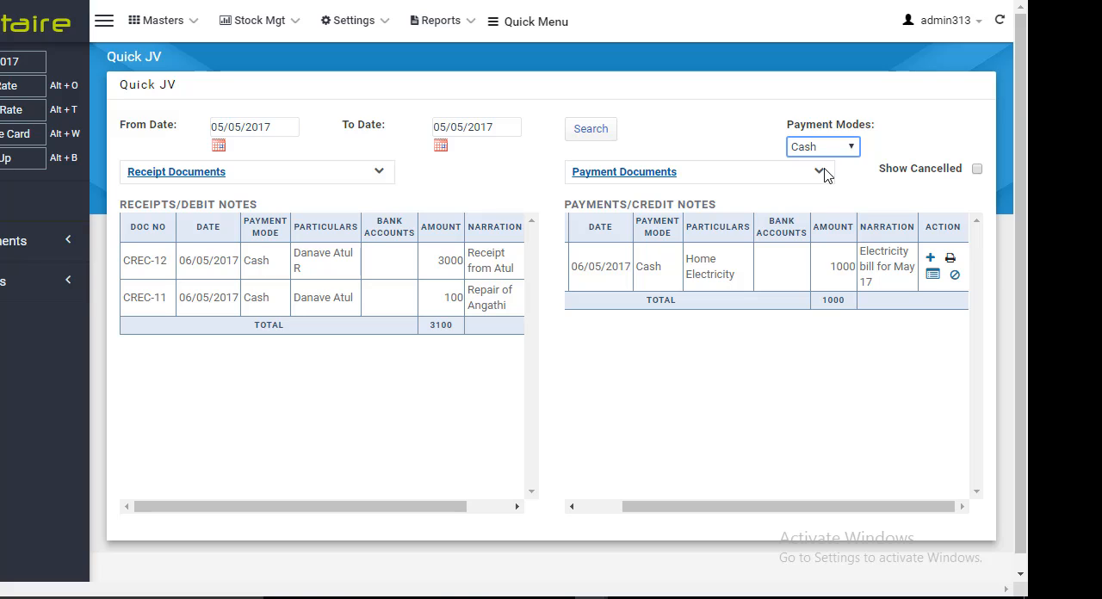
left_click(851, 148)
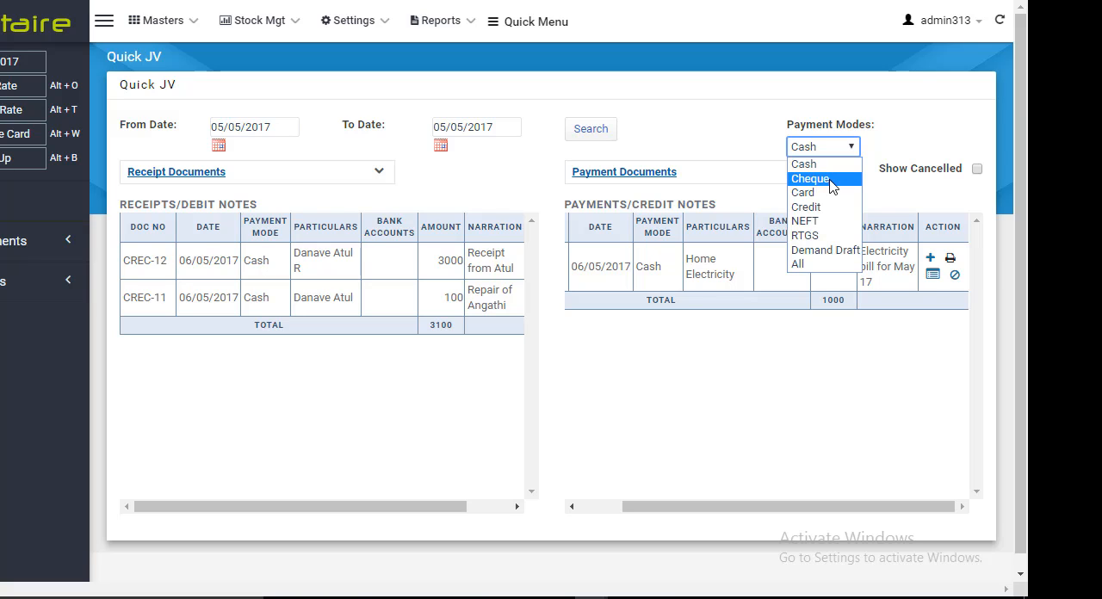
left_click(832, 179)
left_click(854, 148)
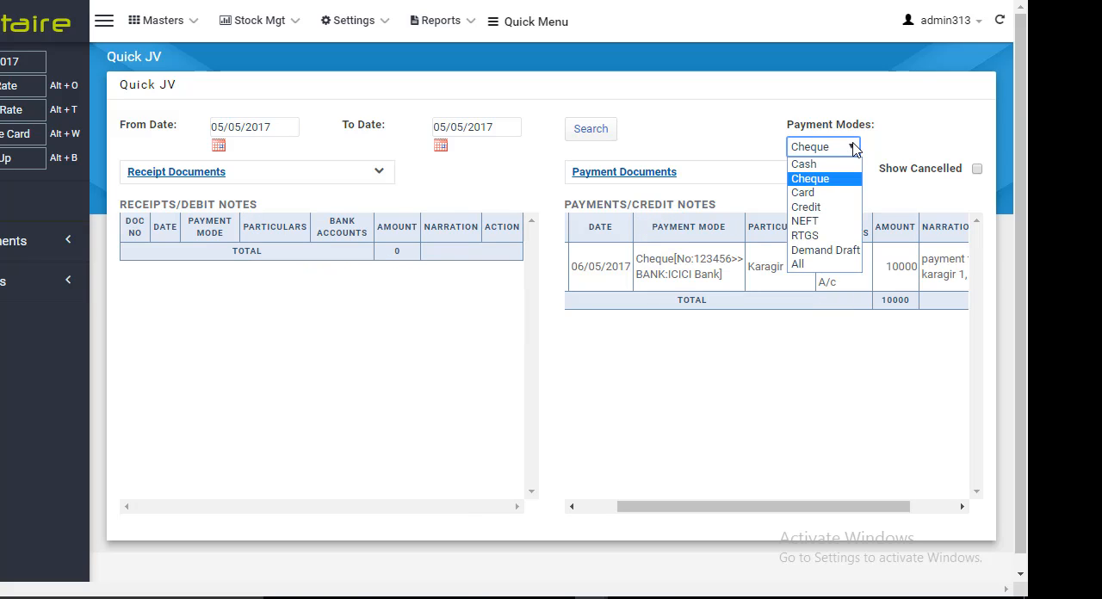
left_click(815, 266)
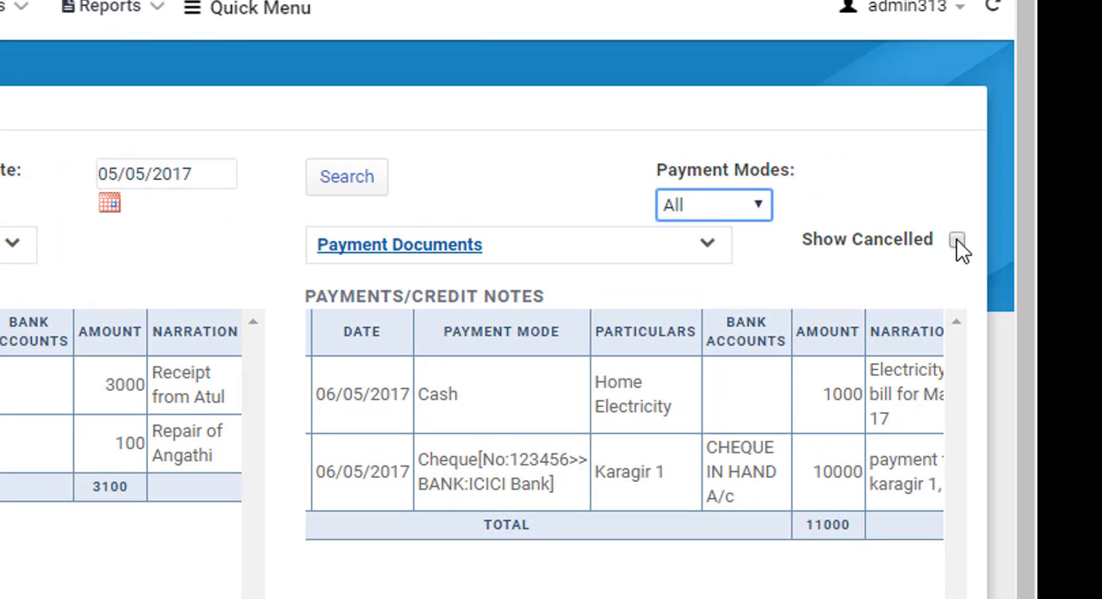
- Show cancelled documents in the receipt and payment lists, examine the cancelled entries and hide them again
left_click(958, 241)
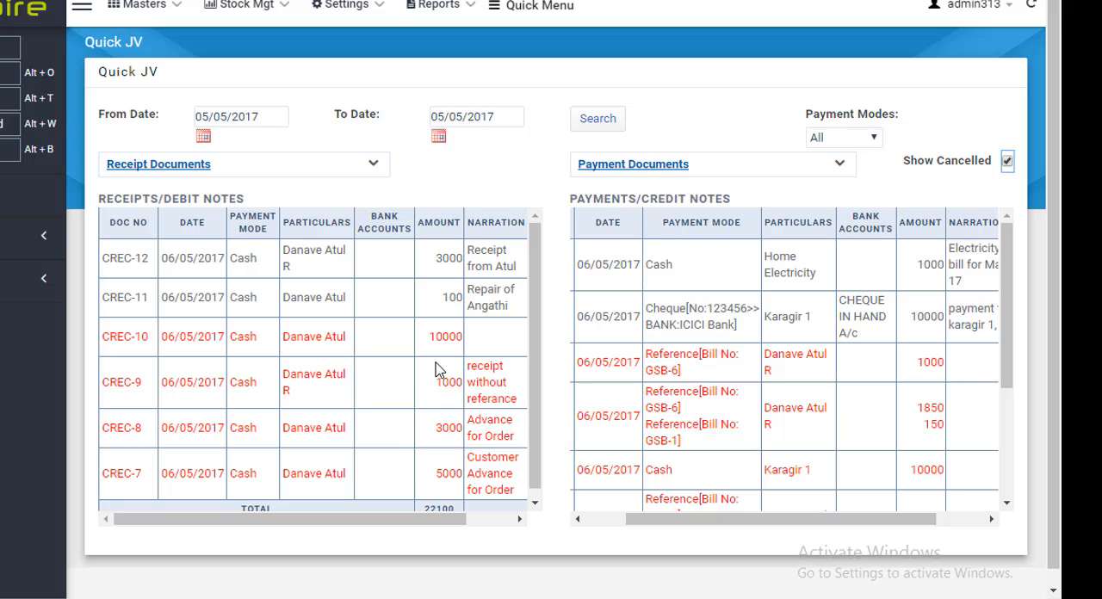
left_click_drag(463, 337, 425, 338)
left_click(1007, 162)
scroll(581, 396, "down", 1)
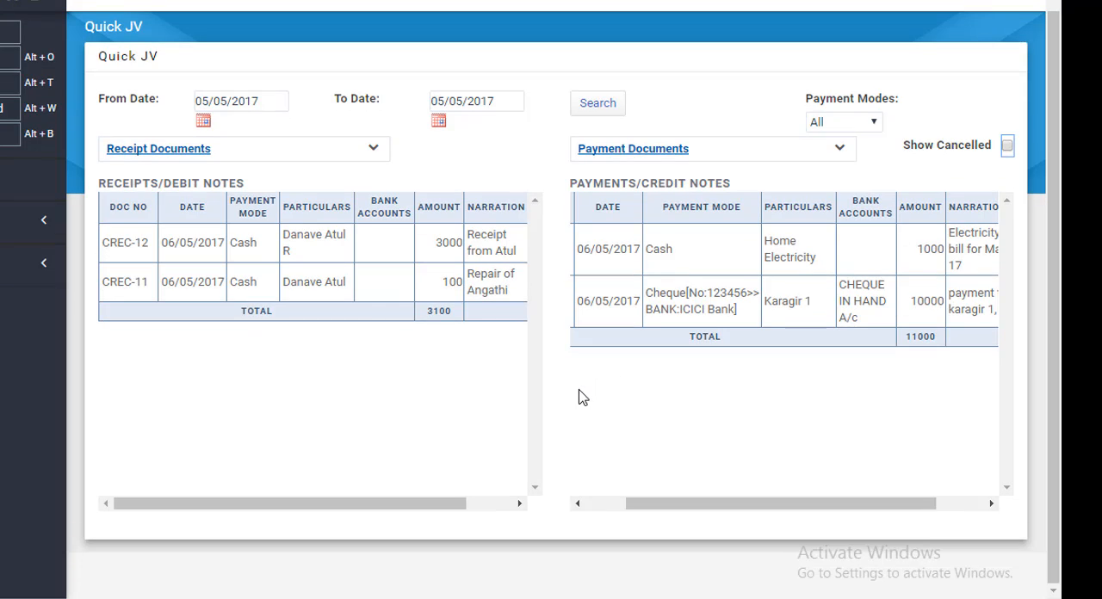